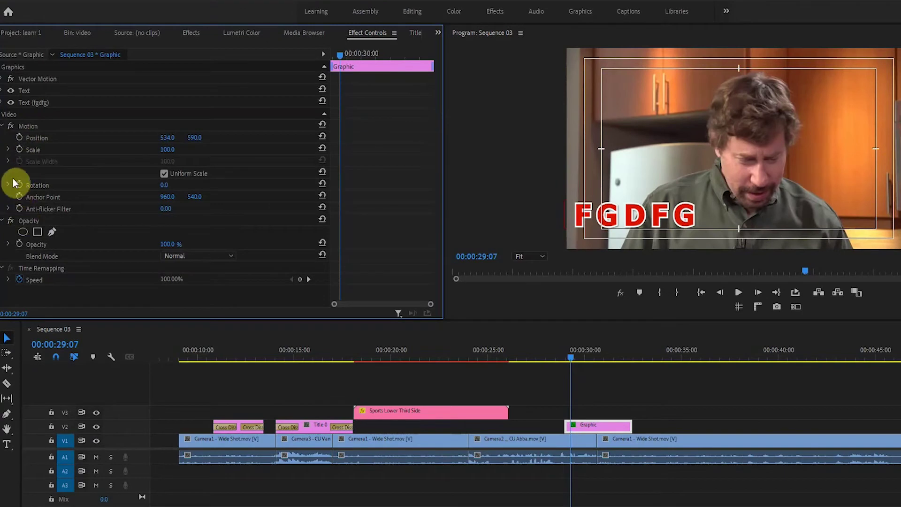
Turn on Position animation for the graphic at 00:00:29:07 and add keyframes at 00:00:30:00 and 00:00:30:15.
left_click(19, 138)
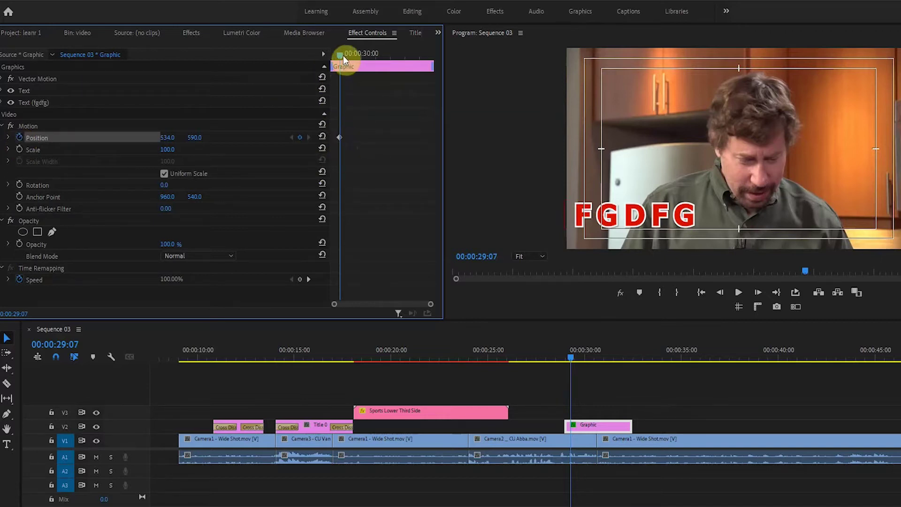
left_click_drag(343, 56, 378, 55)
left_click(300, 137)
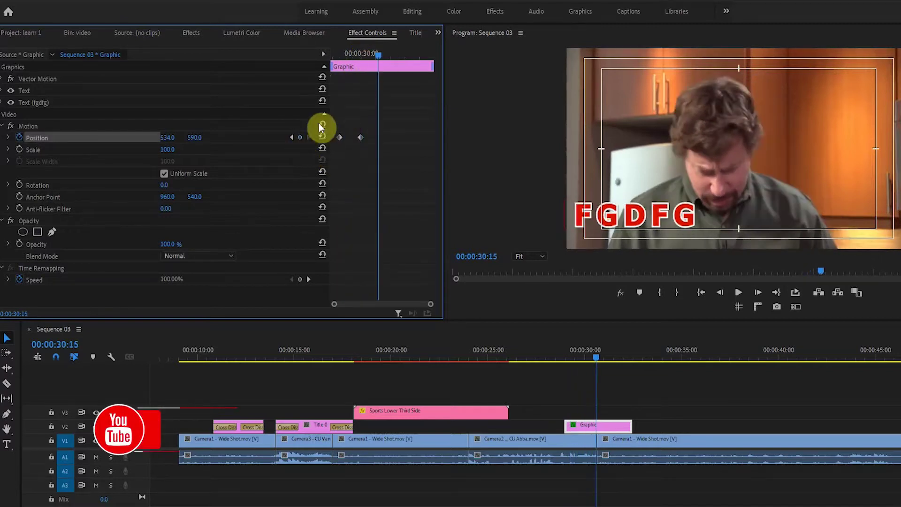
left_click(299, 138)
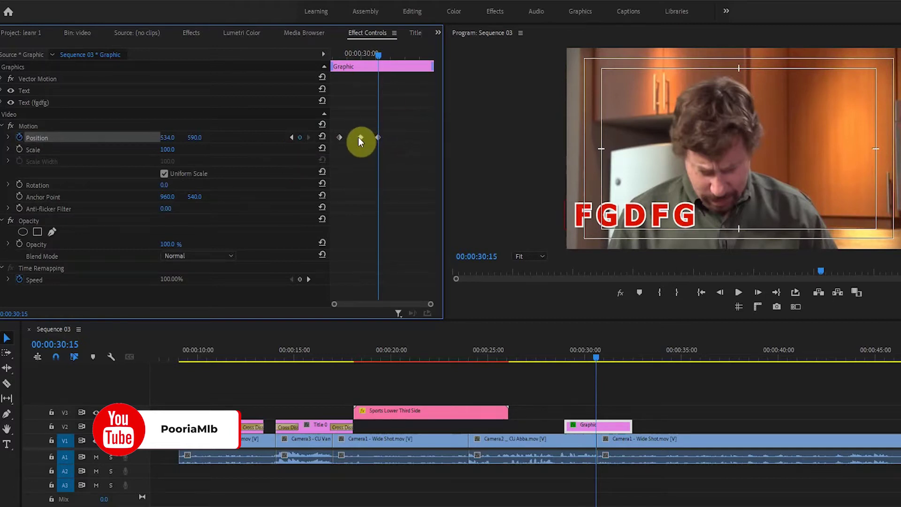
Step back and forth through the graphic's three Position keyframes.
left_click(292, 137)
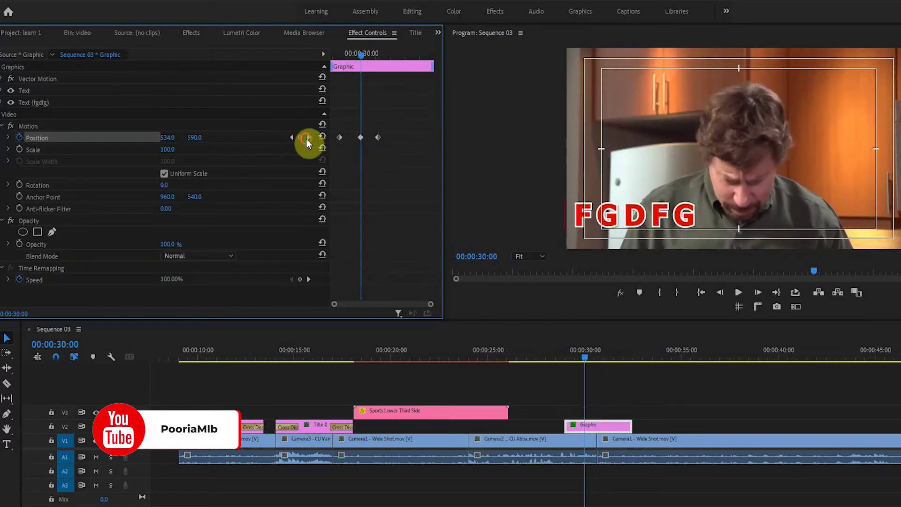
left_click(291, 137)
left_click(308, 138)
left_click(308, 139)
left_click(293, 138)
left_click(293, 139)
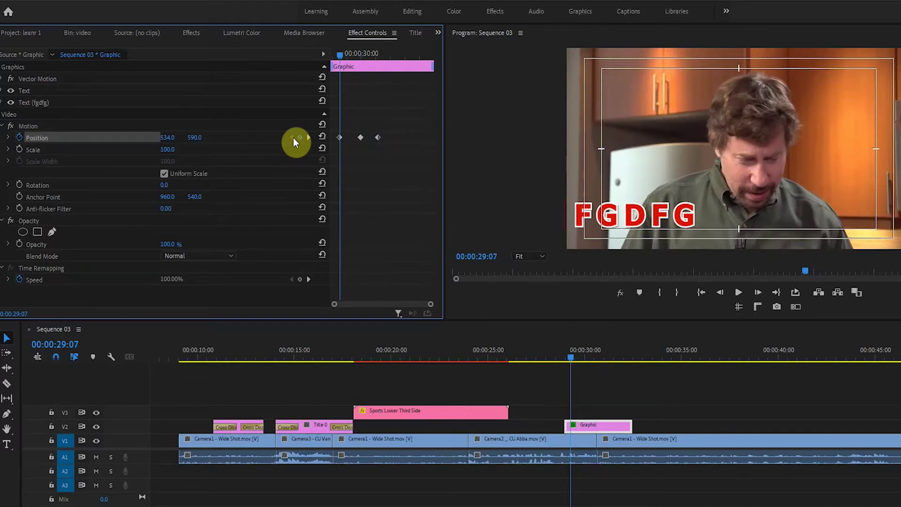
Delete all three Position keyframes together and restore them.
left_click_drag(391, 108, 325, 163)
key("Delete")
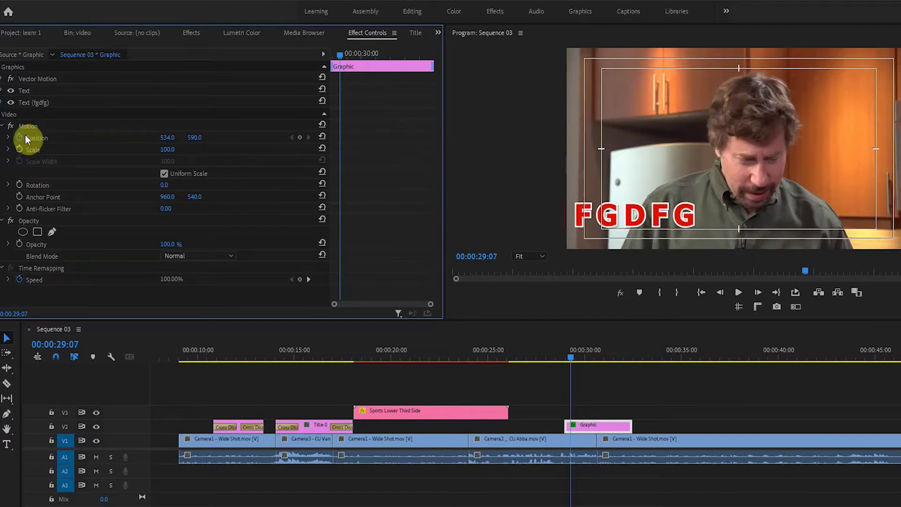
key("ctrl+v")
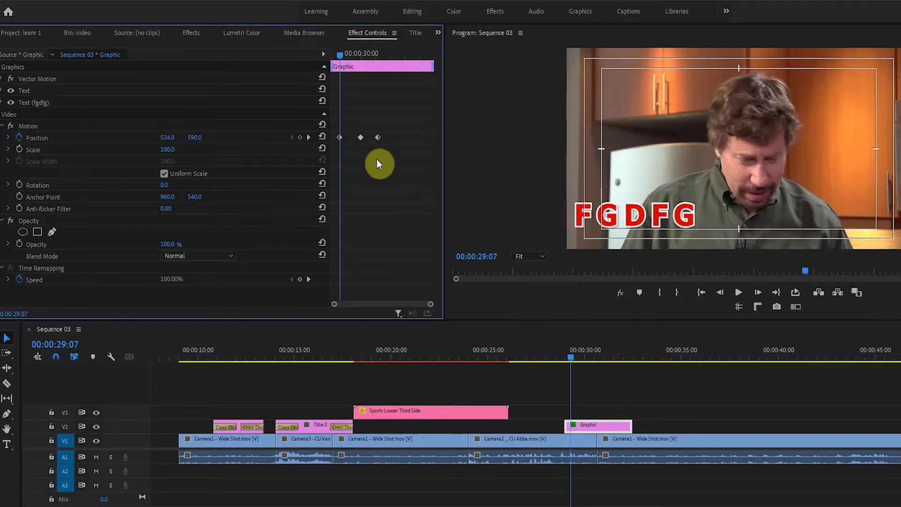
Turn off Position animation for the graphic, accepting the deletion of its keyframes.
left_click(19, 137)
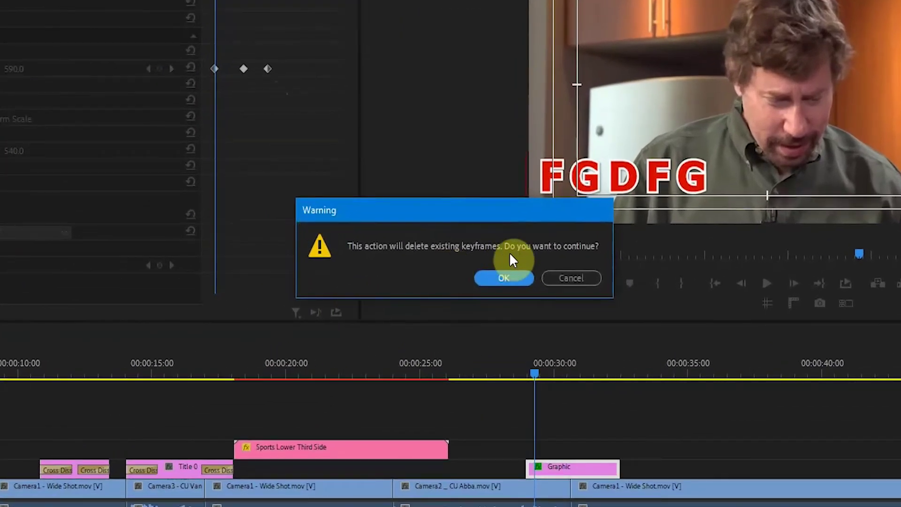
left_click(509, 278)
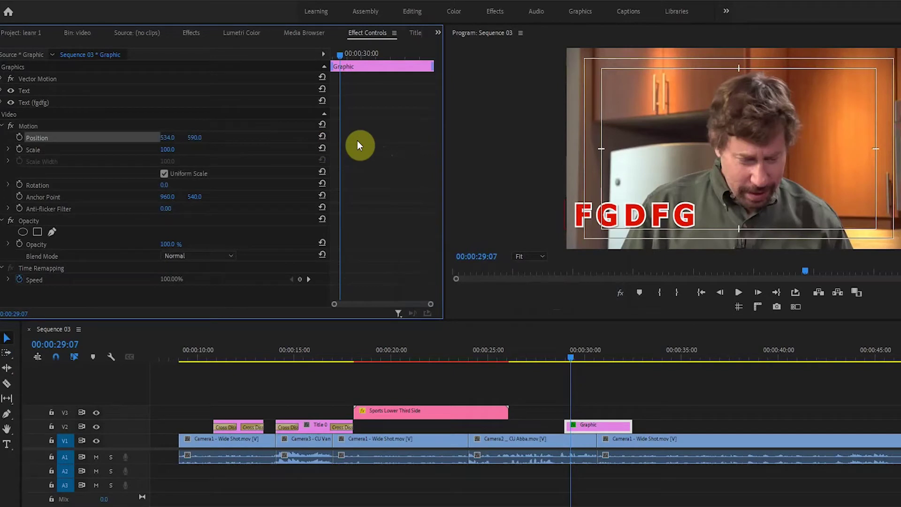
Start Position animation at the graphic clip's beginning, 00:00:28:24, with the text moved off the left edge of the frame.
left_click_drag(589, 360, 563, 369)
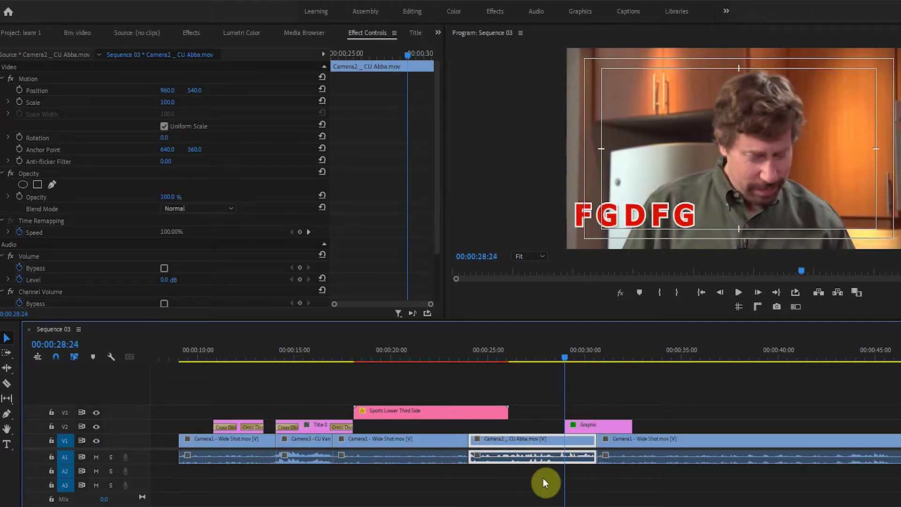
left_click(573, 430)
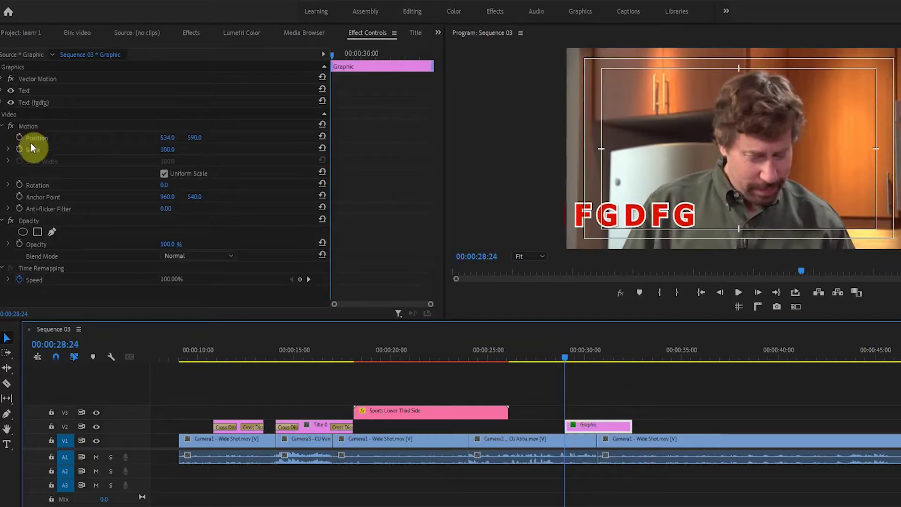
left_click(18, 137)
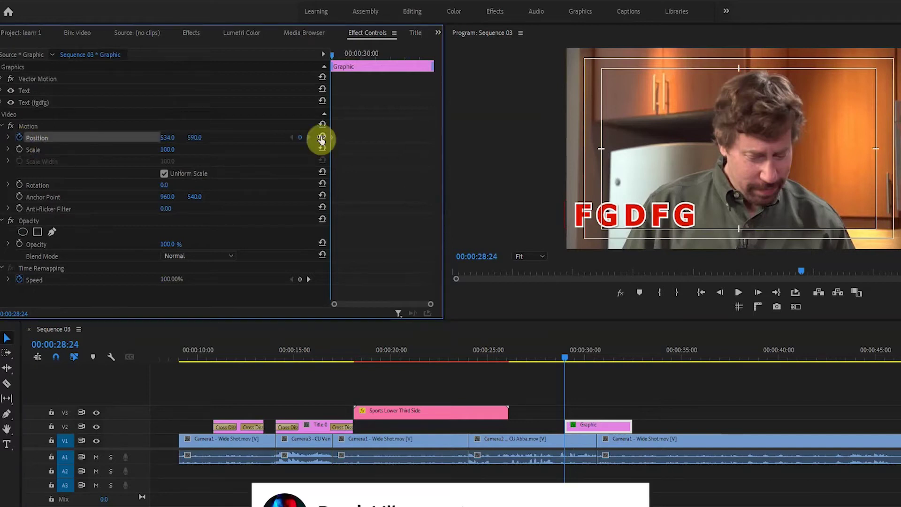
mouse_move(168, 149)
left_mouse_down()
mouse_move(183, 138)
mouse_move(171, 137)
left_mouse_up()
Add a Position keyframe shortly after 00:00:30:00 with X at 2449, moving the text past the right edge of the frame.
left_click_drag(340, 53, 362, 53)
left_click_drag(167, 138, 63, 135)
left_click_drag(170, 138, 182, 139)
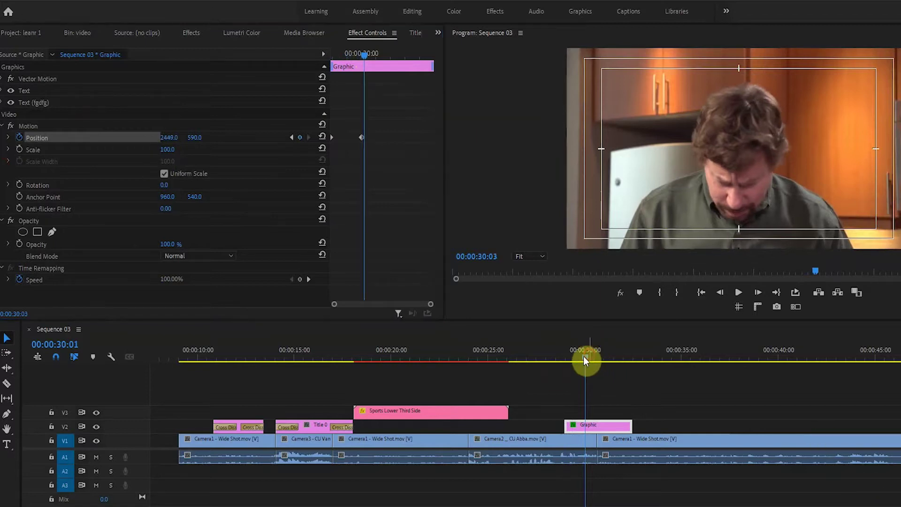
Play the sequence from just before the graphic clip to review the text's horizontal movement.
left_click_drag(584, 355, 554, 359)
left_click(737, 294)
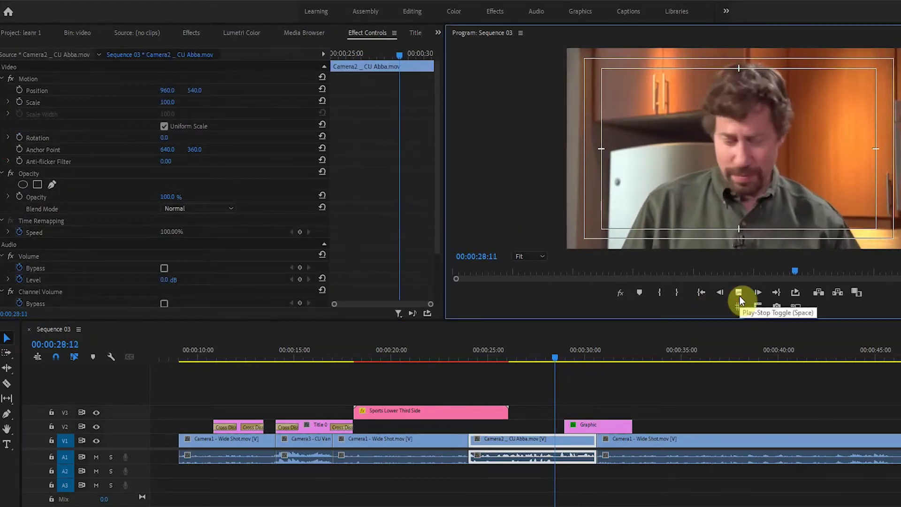
mouse_move(573, 350)
left_mouse_down()
mouse_move(580, 348)
mouse_move(562, 347)
left_mouse_up()
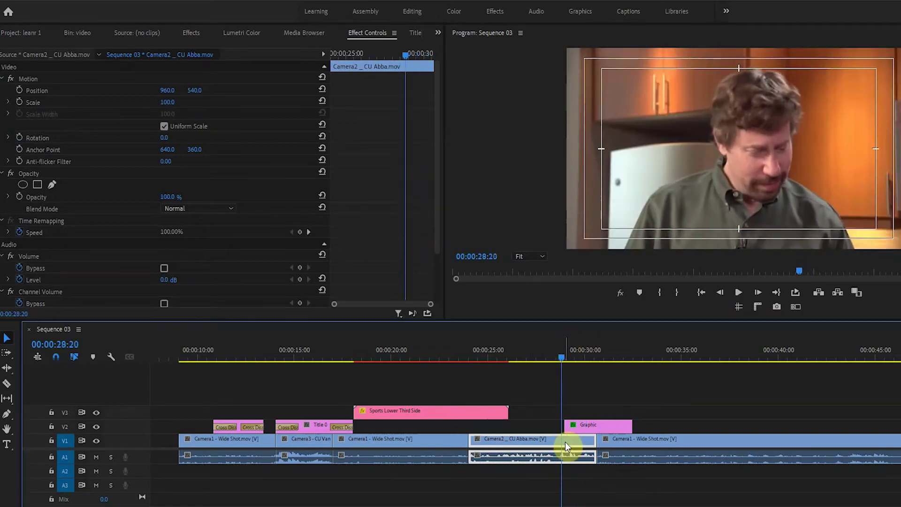
left_click(566, 356)
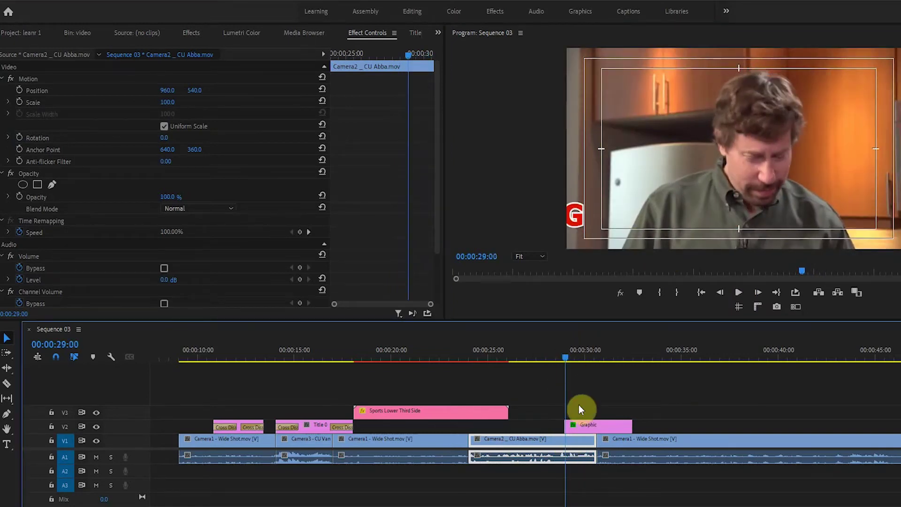
left_click(588, 427)
key("space")
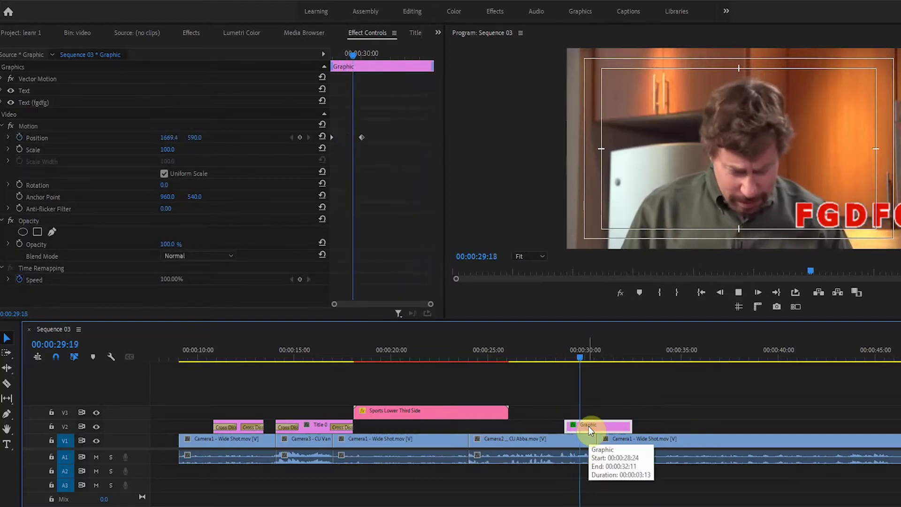
key("space")
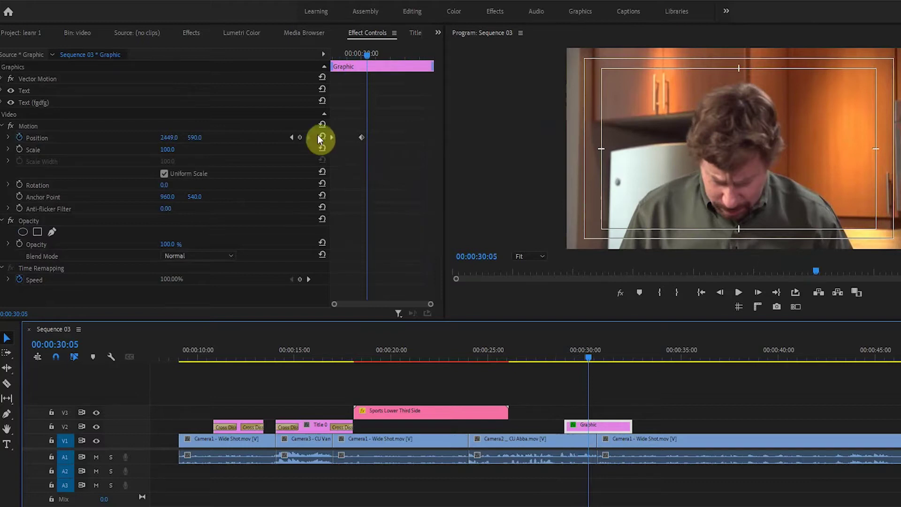
Move the second Position keyframe to the end of the graphic clip and play back the slower movement.
left_click_drag(361, 138, 432, 139)
left_click(550, 361)
key("space")
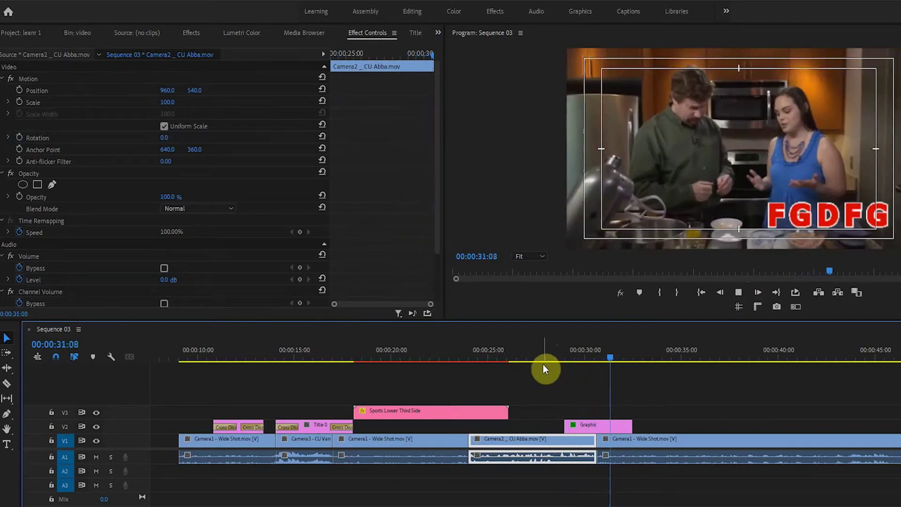
key("space")
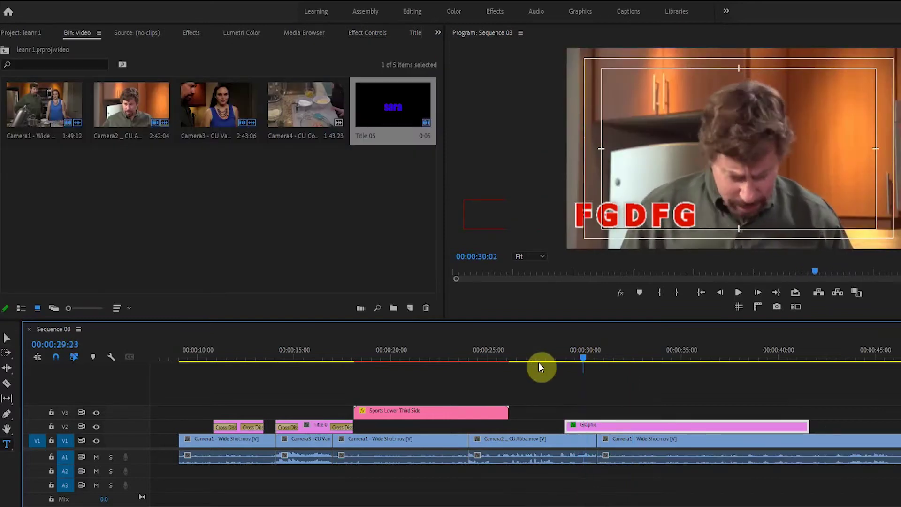
Set the graphic's second Position keyframe, at 00:00:32:12, to 1683, -194 to place the text in the frame's upper-right corner.
left_click(544, 362)
left_click_drag(549, 364, 613, 361)
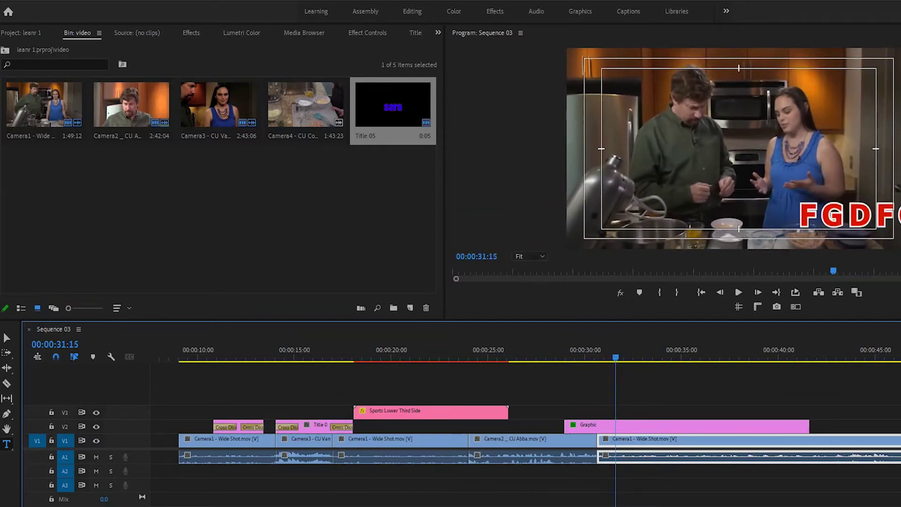
left_click(7, 339)
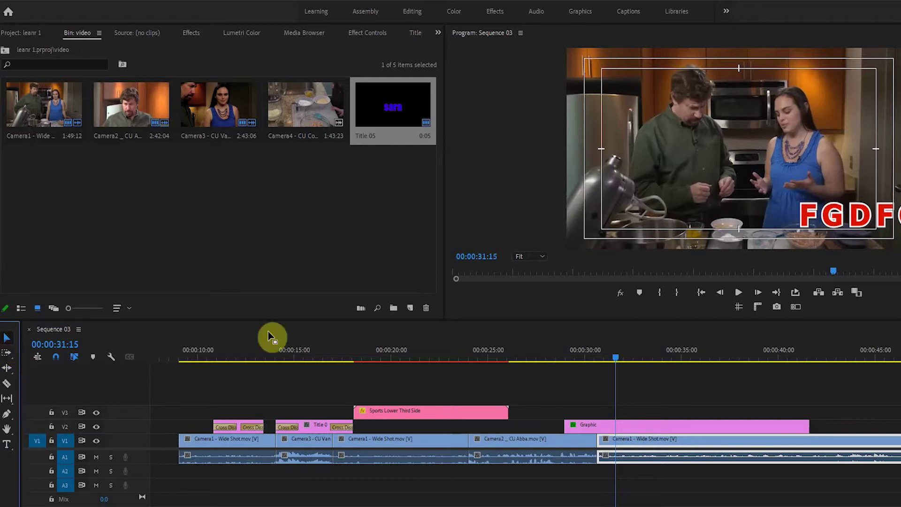
left_click(677, 428)
left_click(371, 33)
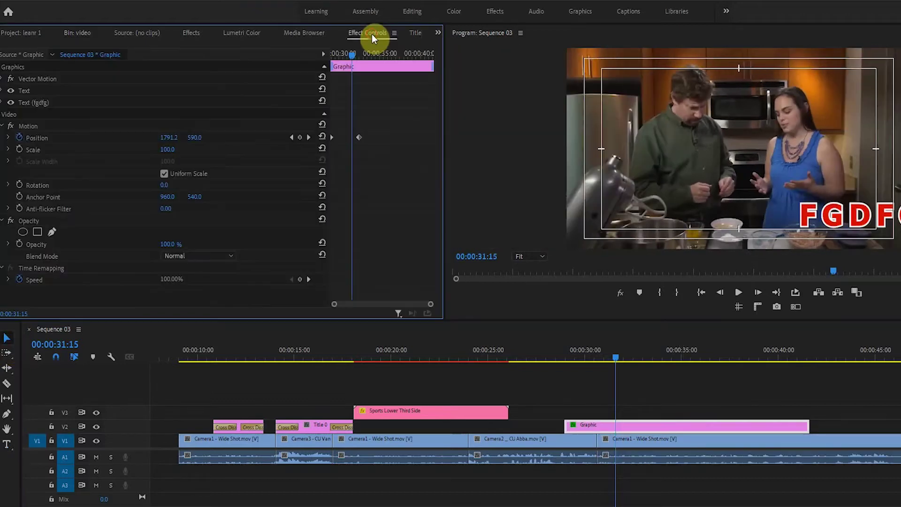
left_click(308, 138)
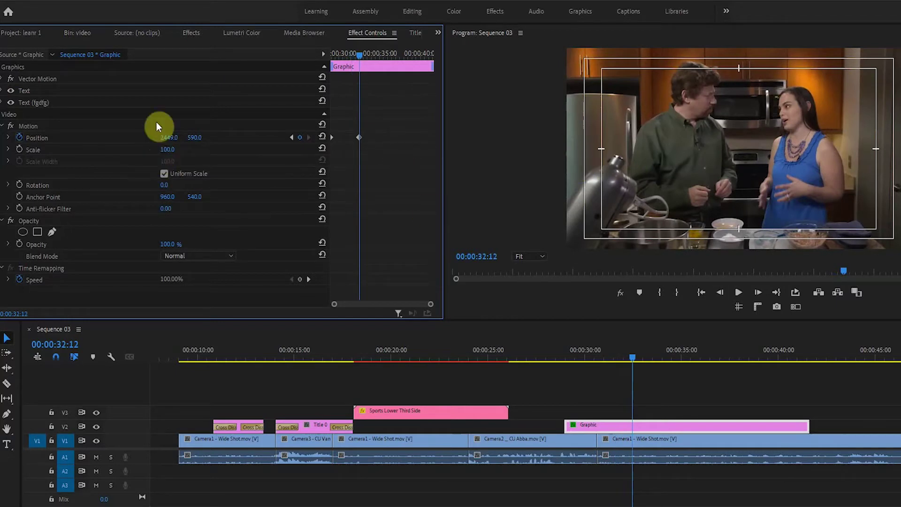
left_click(125, 140)
left_click_drag(170, 138, 70, 137)
mouse_move(198, 141)
left_mouse_down()
mouse_move(136, 140)
mouse_move(201, 137)
left_mouse_up()
Add a Position keyframe at 00:00:36:15 with X at 589, moving the text to the frame's upper-left corner.
left_click_drag(632, 357, 712, 356)
left_click(685, 71)
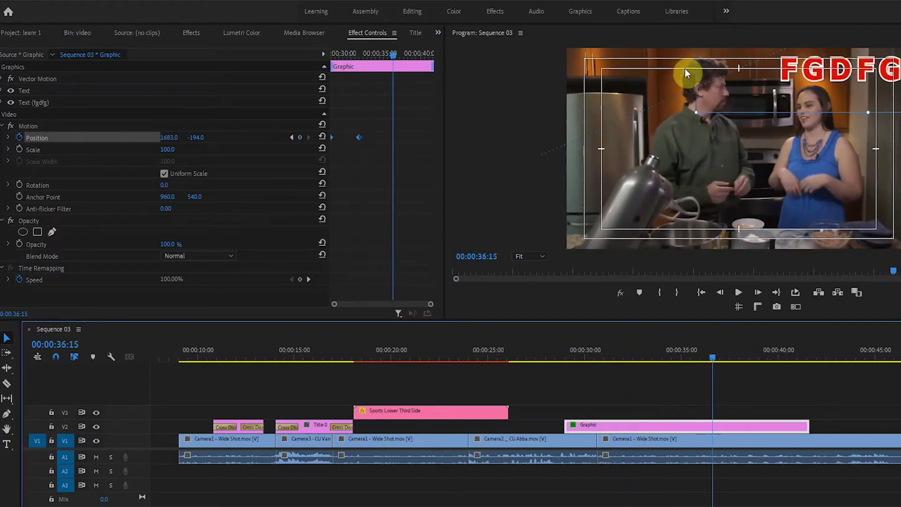
left_click(169, 137)
mouse_move(169, 138)
left_mouse_down()
mouse_move(42, 139)
mouse_move(171, 137)
left_mouse_up()
Add a Position keyframe at 00:00:39:10 with the values 1664, 633, moving the text to the frame's lower-right corner.
left_click_drag(714, 359, 769, 358)
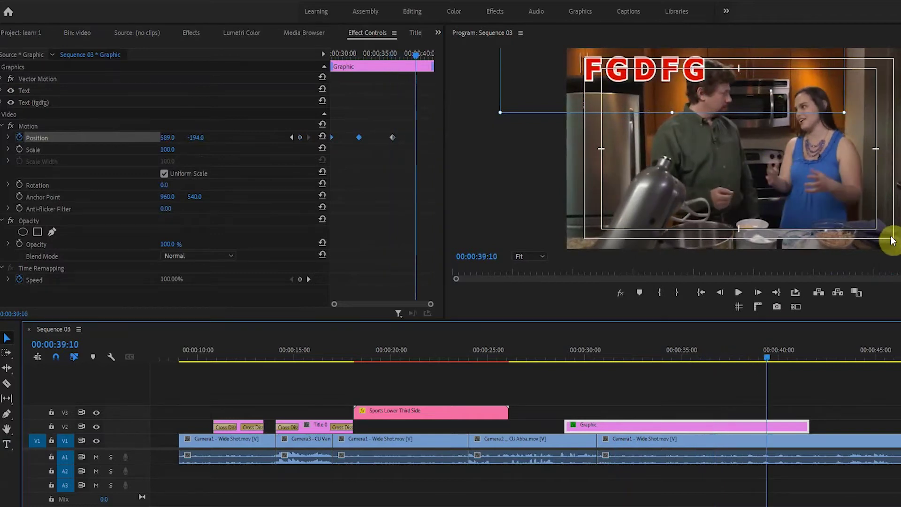
left_click_drag(197, 137, 585, 138)
left_click_drag(168, 137, 672, 138)
Try to change the graphic's Position at 00:00:41:16, at the end of its clip.
left_click_drag(780, 358, 807, 360)
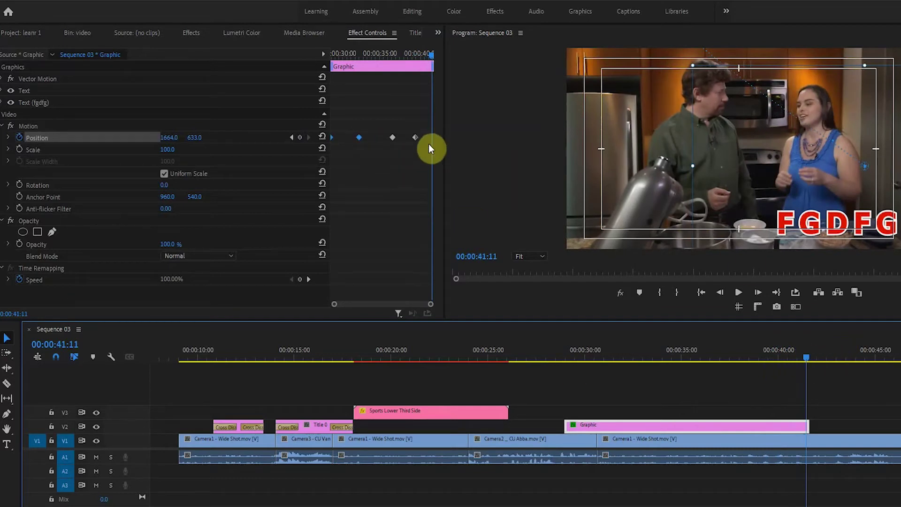
left_click_drag(416, 137, 437, 140)
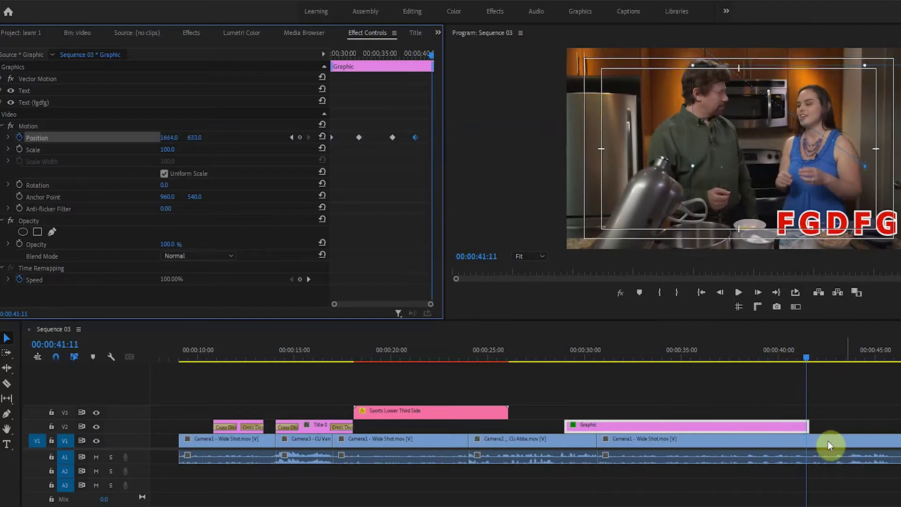
left_click_drag(806, 358, 810, 356)
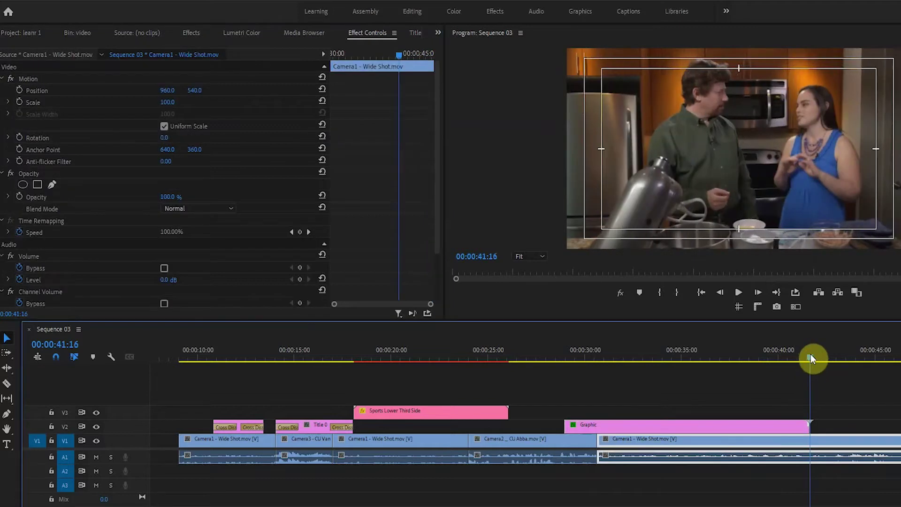
left_click(796, 430)
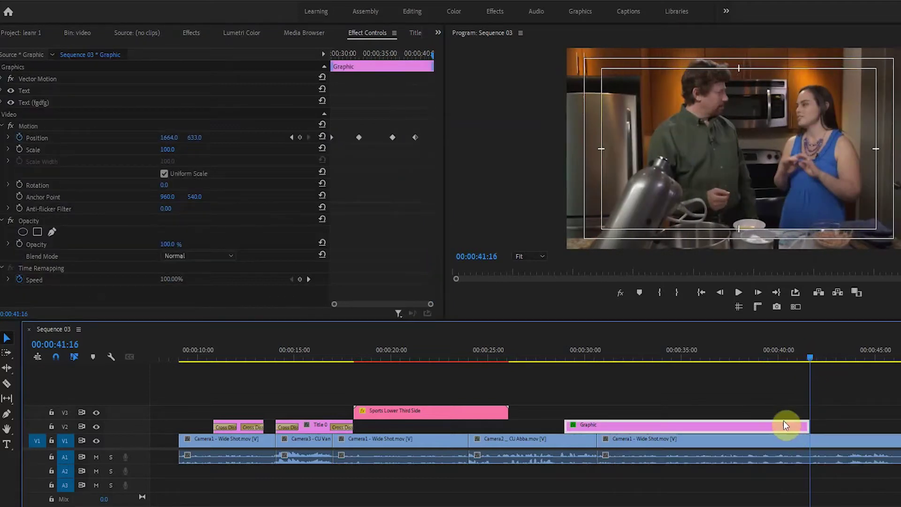
left_click_drag(195, 137, 196, 137)
left_click(192, 137)
left_click(173, 140)
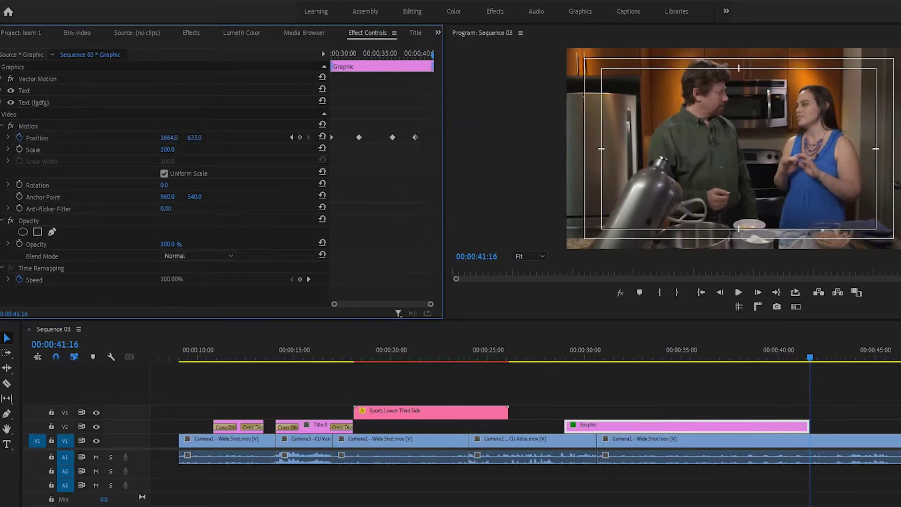
Add a final Position keyframe at 00:00:41:15 with the values 1232, 223, bringing the text to the middle of the frame.
key("Left")
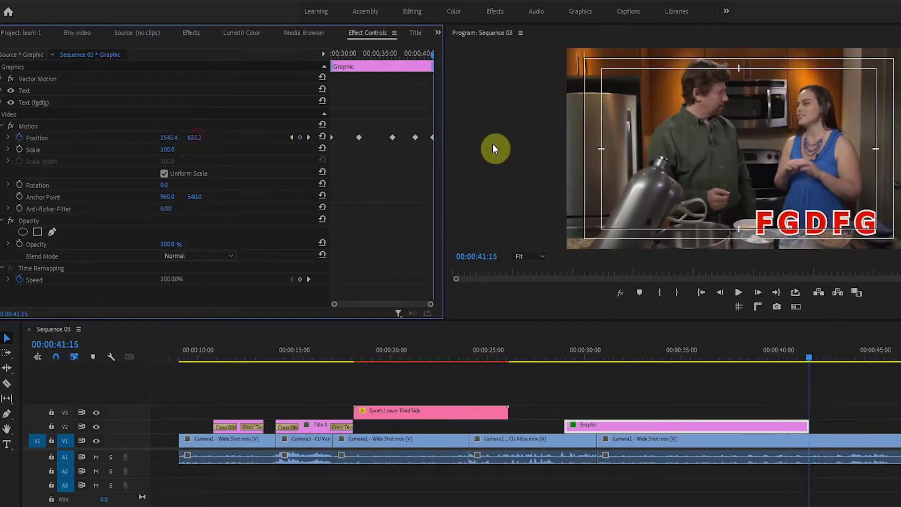
left_click_drag(434, 129, 441, 146)
key("Delete")
left_click_drag(192, 136, 12, 136)
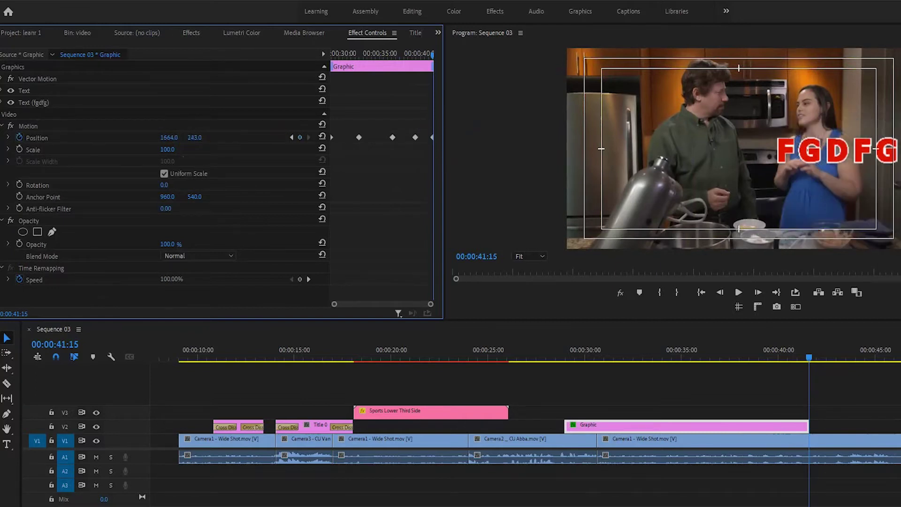
left_click_drag(176, 139, 103, 139)
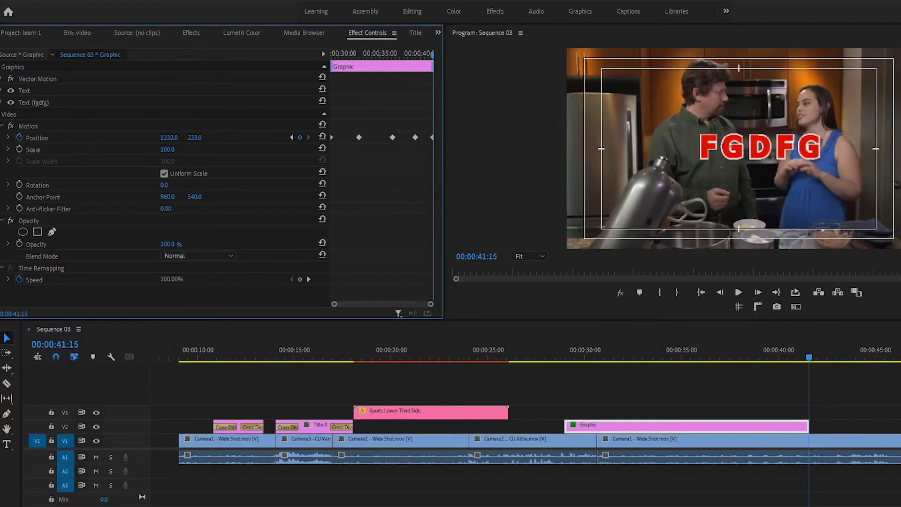
Play the sequence from before the graphic clip to review the complete text animation.
left_click_drag(536, 358, 528, 359)
key("space")
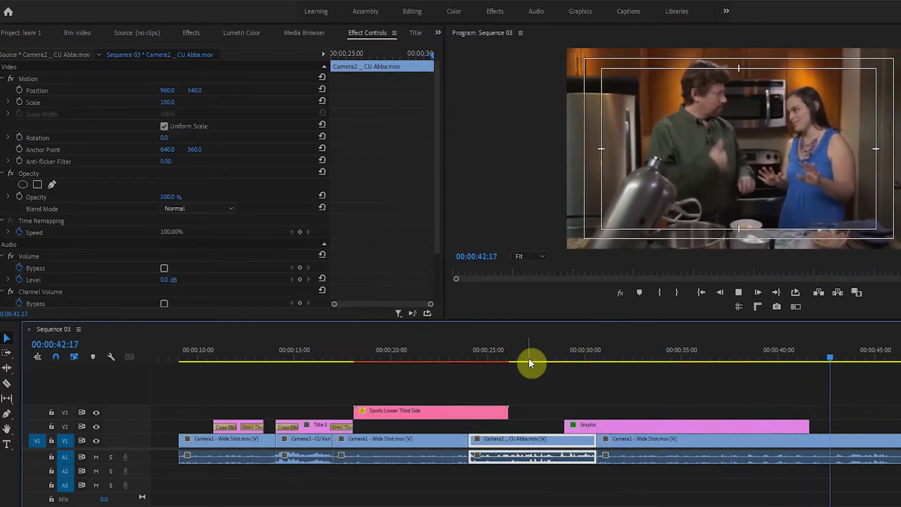
Zoom the timeline in on the first title on V2 and play it to review its Cross Dissolve transitions.
left_click(651, 437)
left_click(687, 358)
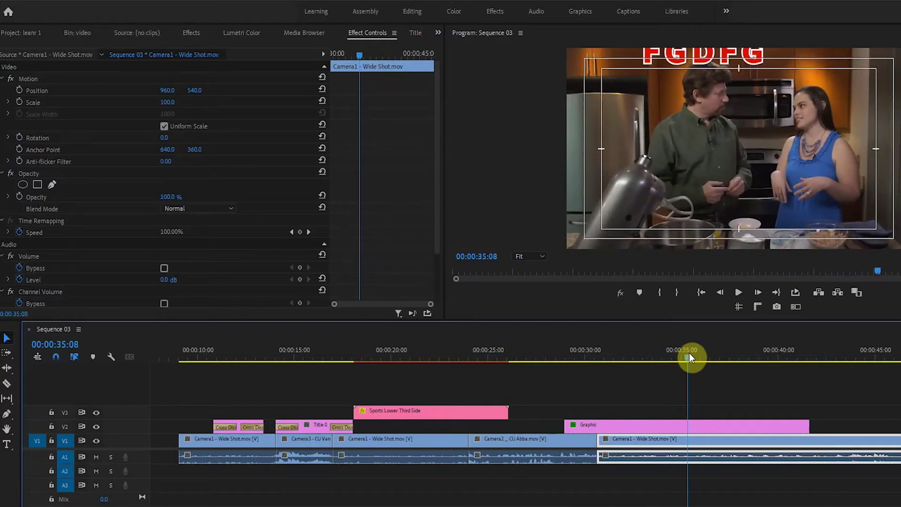
left_click(220, 352)
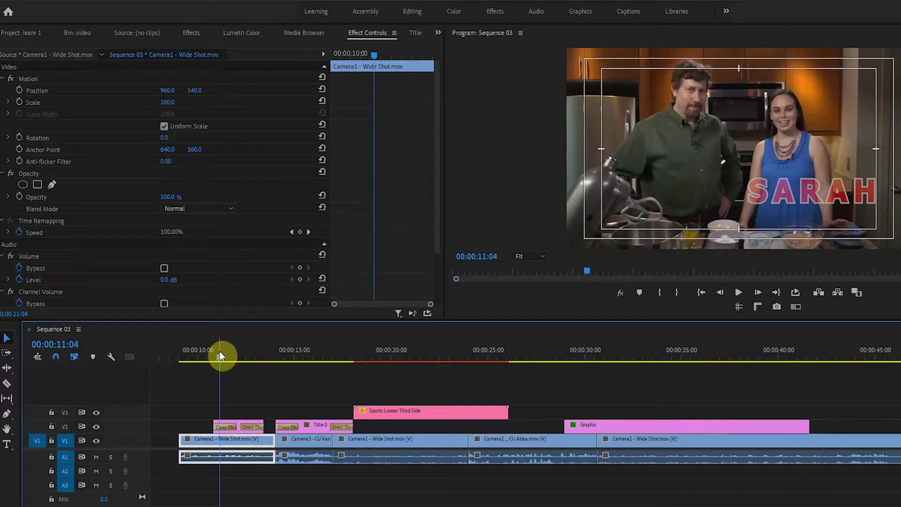
key("=")
left_click_drag(556, 423, 492, 427)
left_click(488, 351)
key("space")
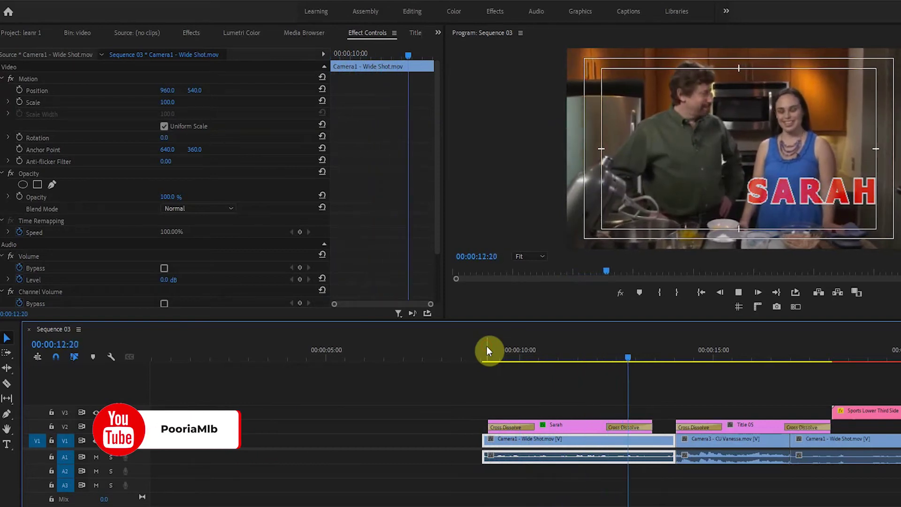
key("space")
left_click(492, 352)
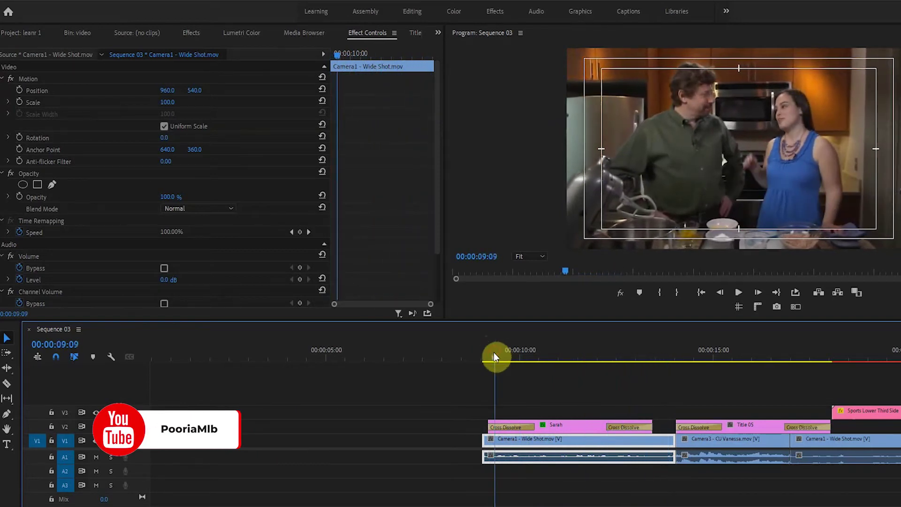
Delete the Cross Dissolve transitions at the start and end of the first title on V2.
left_click(508, 428)
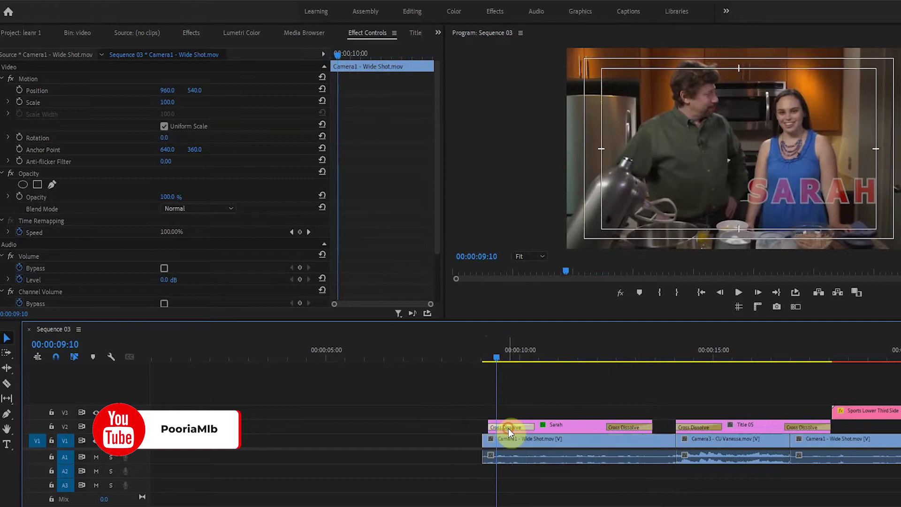
key("Delete")
left_click(638, 424)
key("Delete")
Play the sequence from before the first title to review it without transitions.
left_click(484, 349)
key("space")
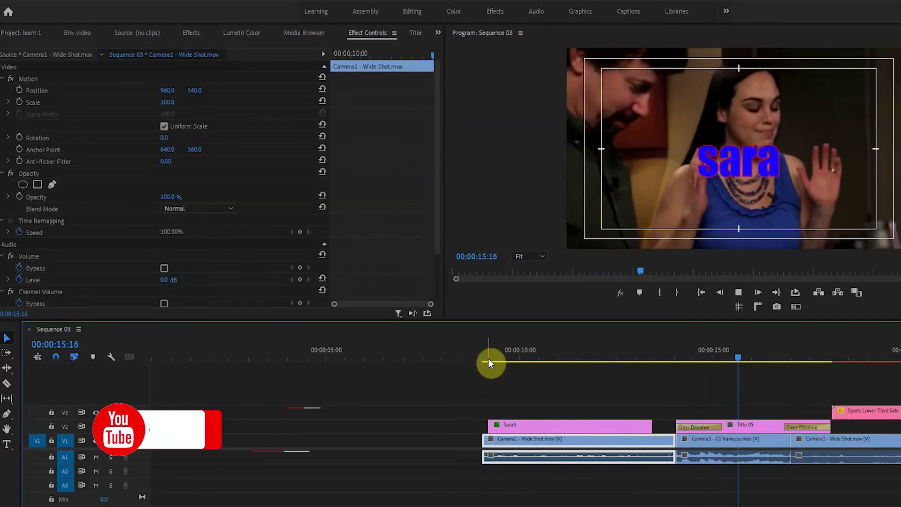
left_click(489, 359)
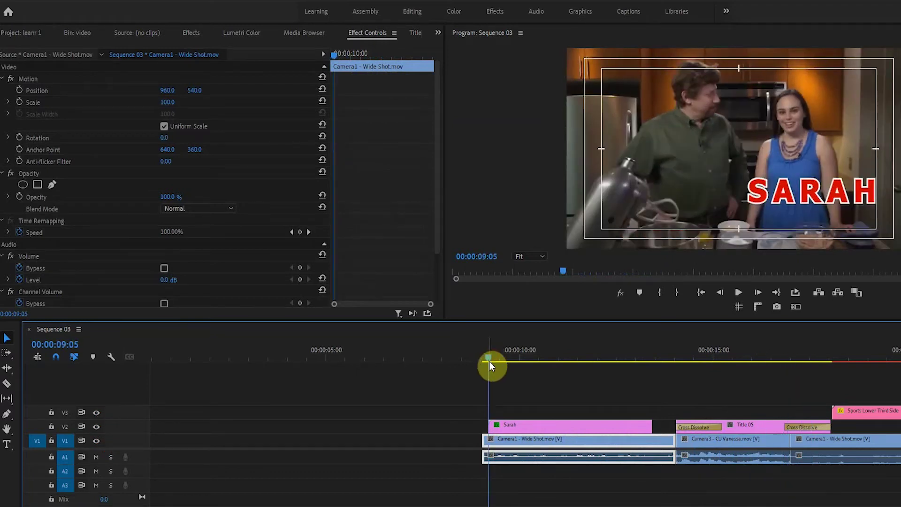
Save the project with the playhead at 00:00:09:10, and select the first V2 title with its Text properties collapsed.
left_click_drag(489, 361, 499, 356)
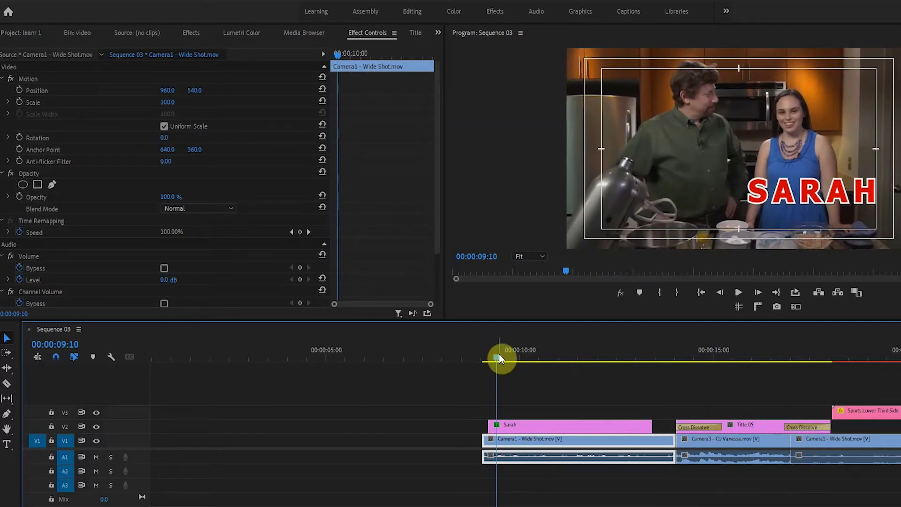
key("ctrl+s")
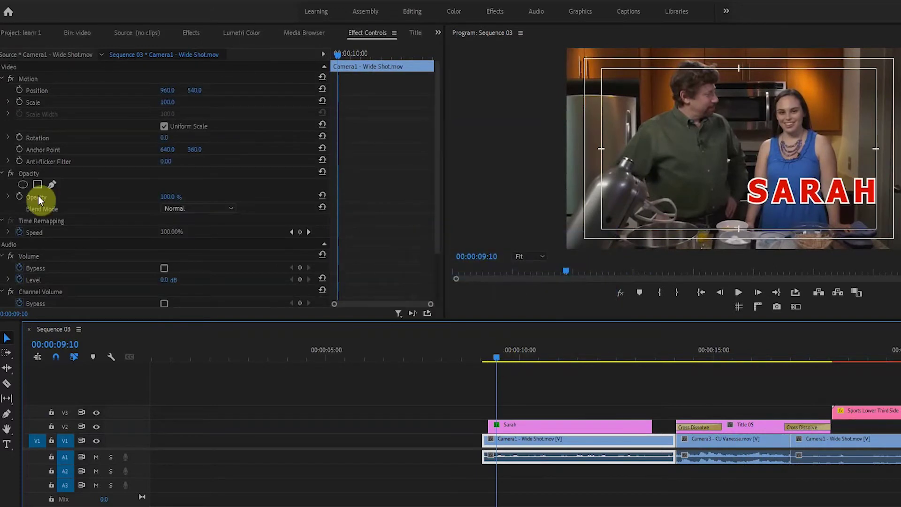
left_click(524, 426)
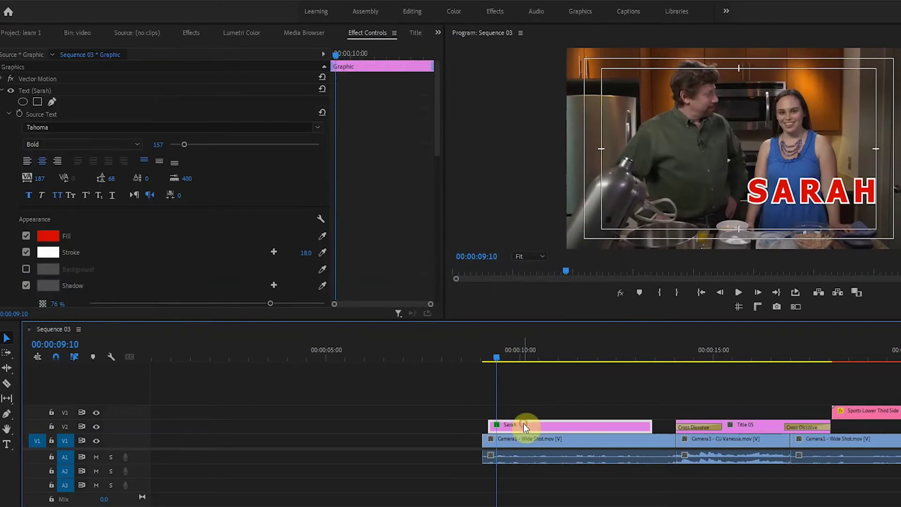
left_click(7, 94)
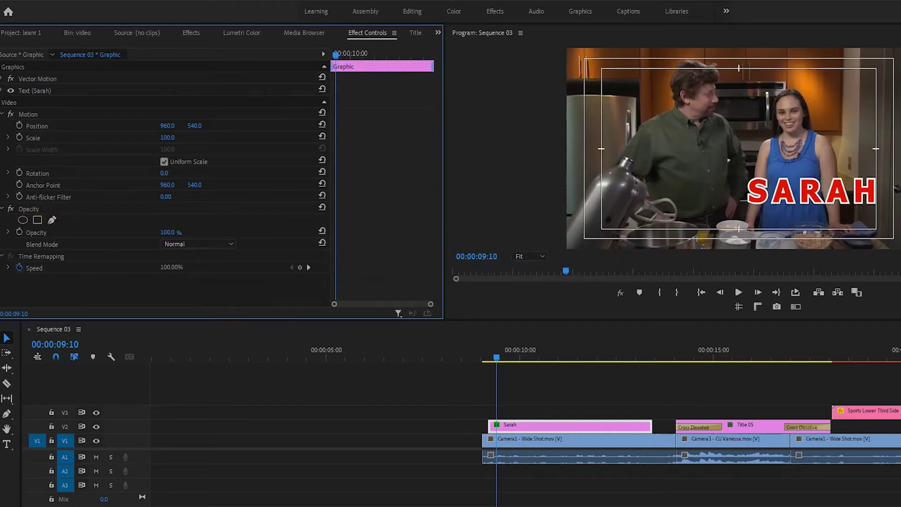
Try the title's Opacity at 0% during playback and restore it to 100%.
left_click_drag(175, 233, 127, 233)
key("space")
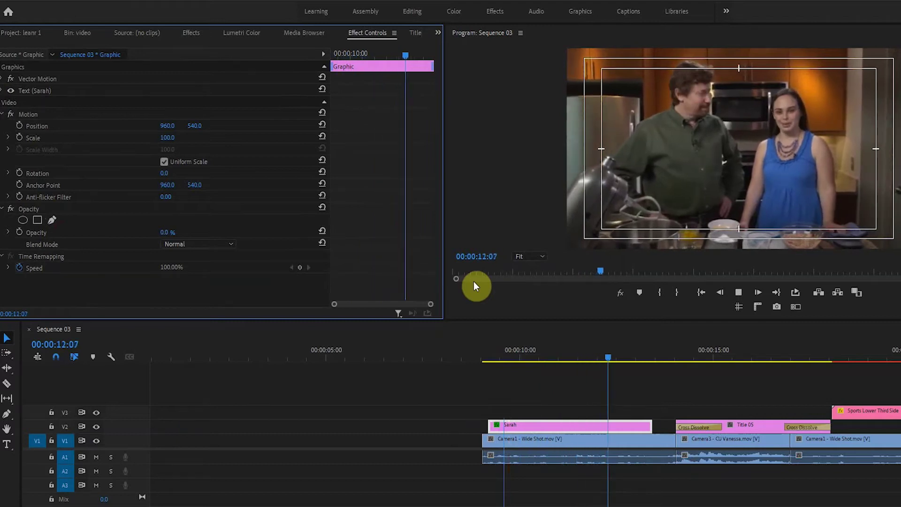
key("space")
left_click_drag(167, 233, 215, 232)
key("space")
key("space")
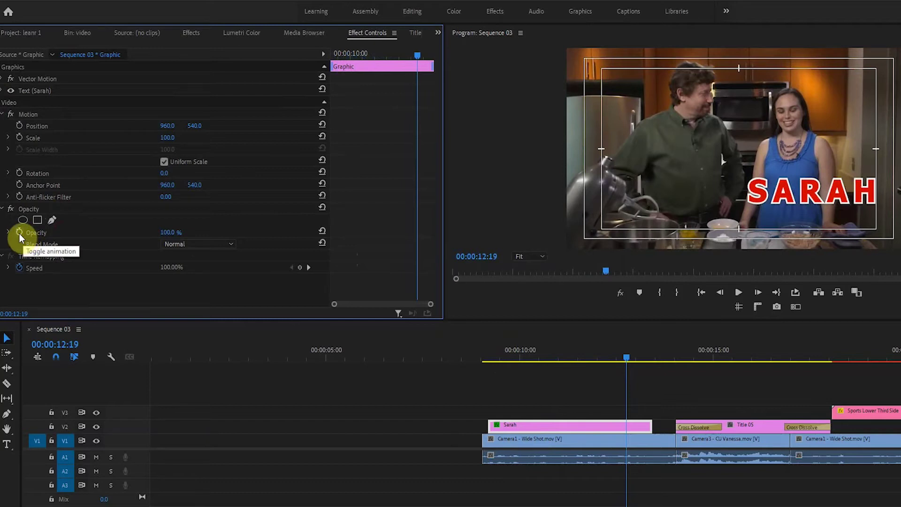
Enable Opacity animation on the title, with its first keyframe at the clip's start set to 1%.
left_click(19, 233)
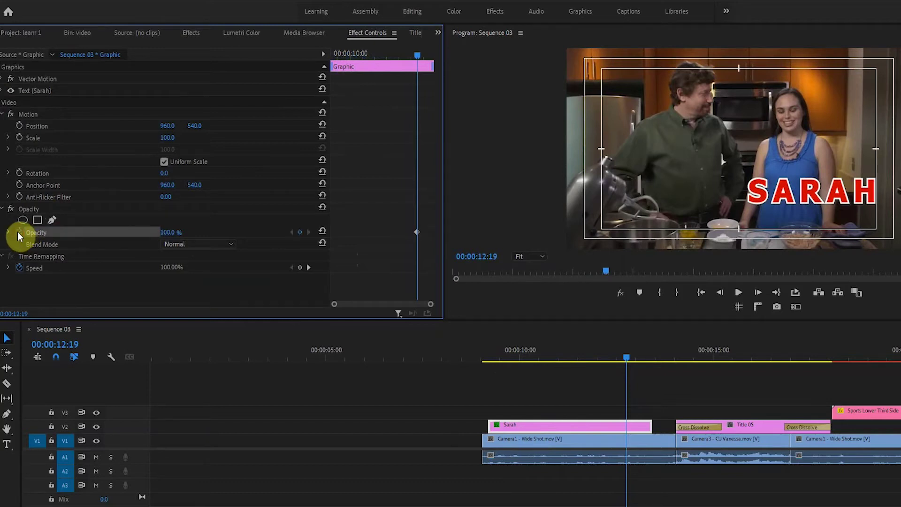
left_click_drag(415, 231, 373, 232)
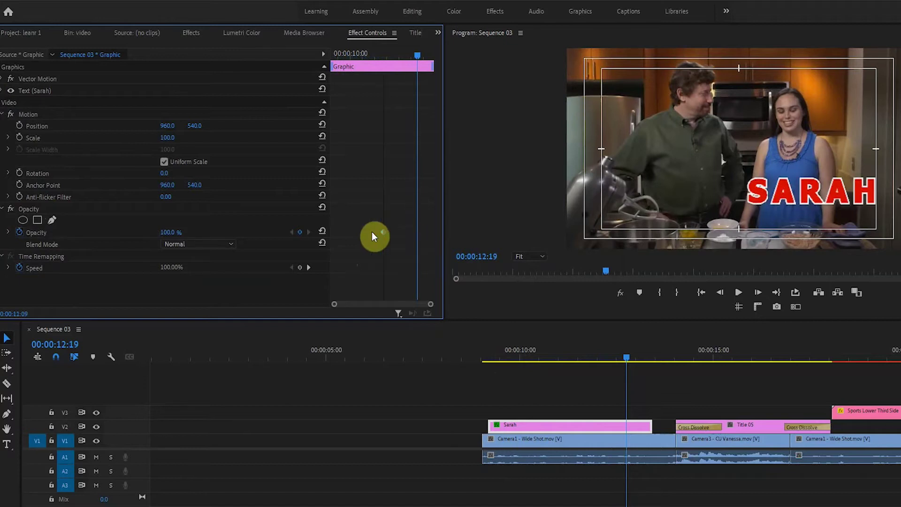
left_click_drag(172, 232, 112, 233)
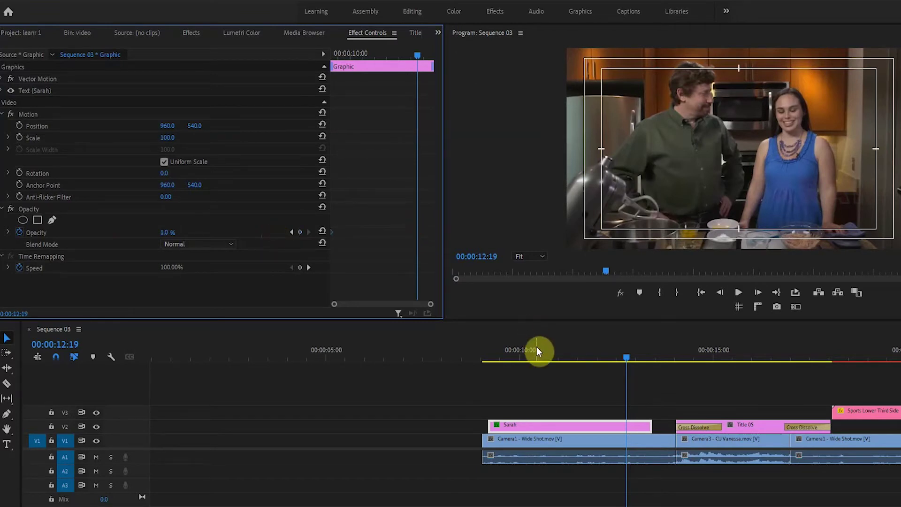
Add an Opacity keyframe of 100% at 00:00:10:02 to finish the title's fade-in.
mouse_move(537, 355)
left_mouse_down()
mouse_move(520, 356)
mouse_move(559, 358)
mouse_move(548, 362)
left_mouse_up()
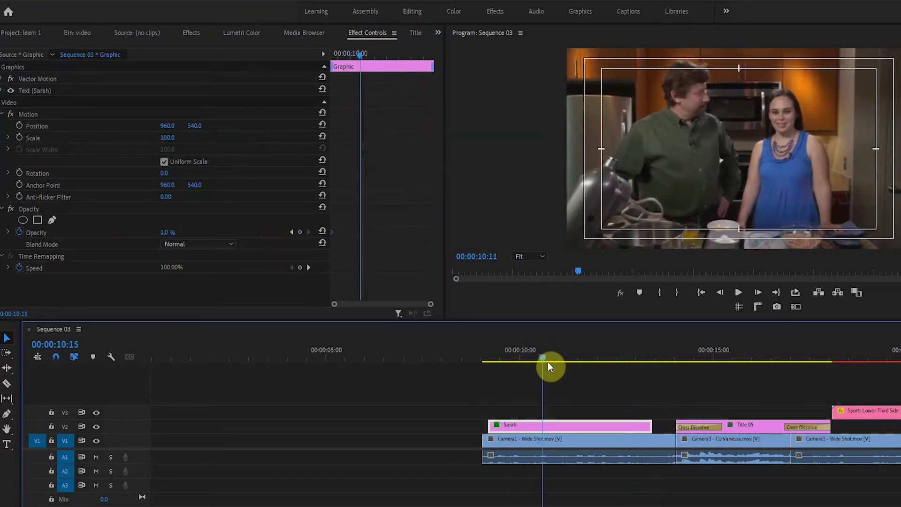
left_click_drag(364, 54, 337, 65)
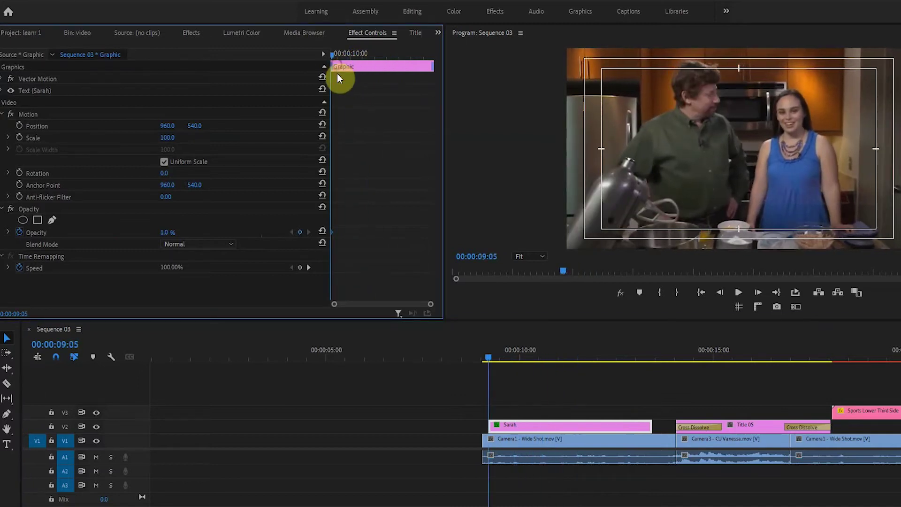
left_click(335, 57)
left_click_drag(336, 57, 354, 59)
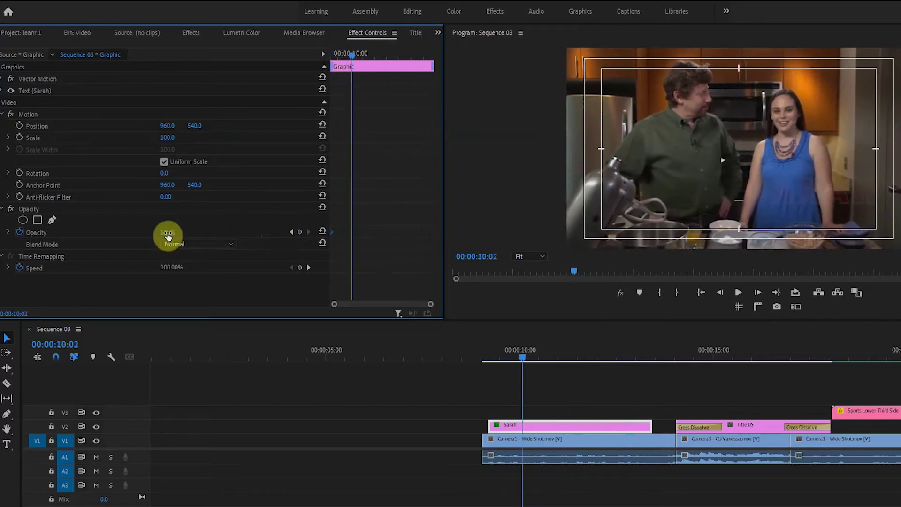
left_click_drag(168, 234, 224, 235)
Add an Opacity keyframe of 100% at 00:00:12:22 to mark where the title's fade-out starts.
left_click_drag(368, 58, 422, 55)
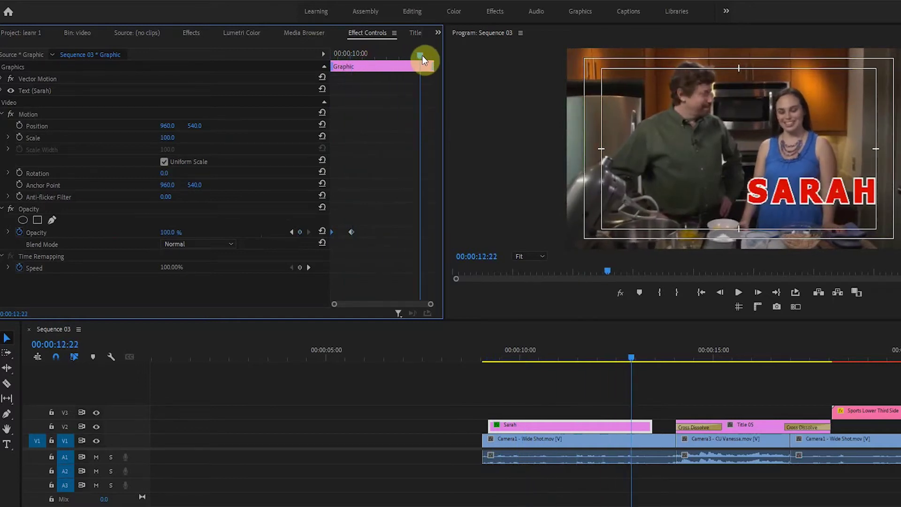
left_click(300, 233)
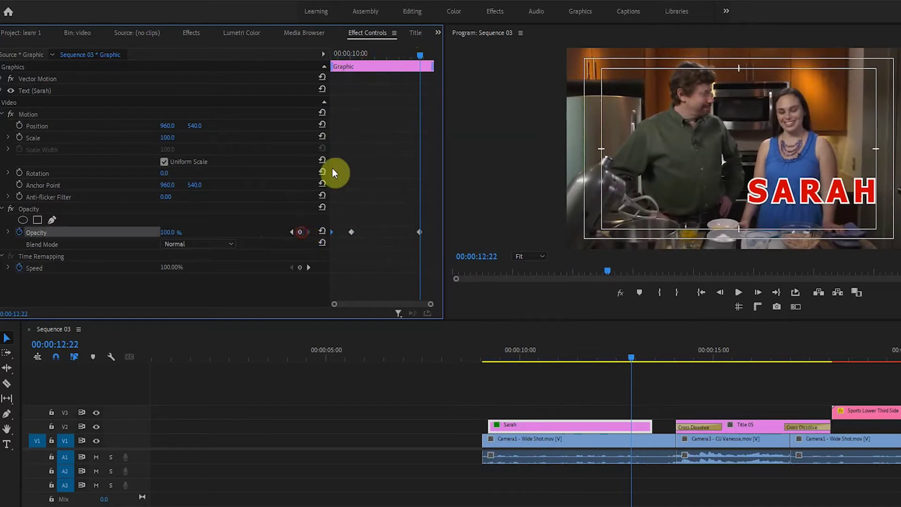
left_click(301, 232)
left_click(299, 232)
left_click(300, 232)
left_click(299, 233)
left_click(299, 233)
left_click_drag(174, 232, 174, 232)
left_click(309, 231)
left_click(299, 232)
left_click(300, 233)
Add a final Opacity keyframe of 0% and move it to the end of the title clip.
left_click_drag(429, 57, 432, 54)
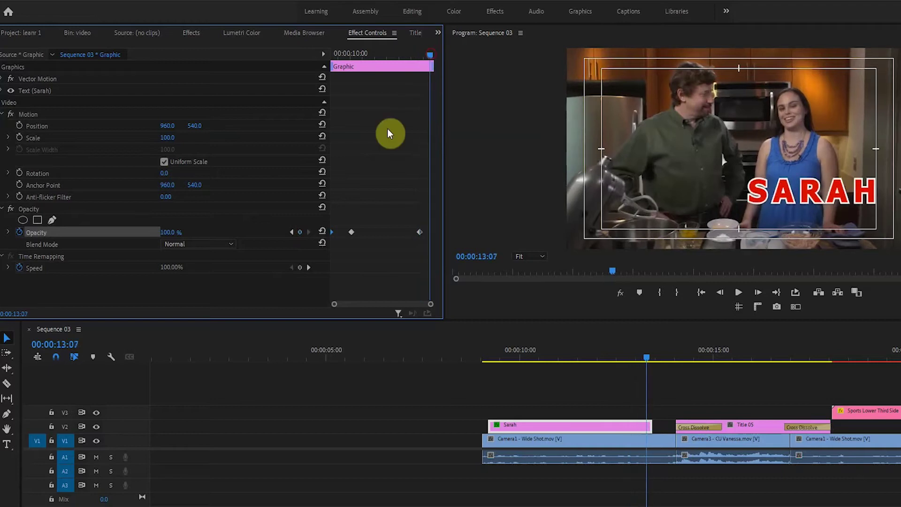
left_click_drag(168, 234, 122, 233)
left_click(466, 254)
left_click_drag(430, 234, 446, 232)
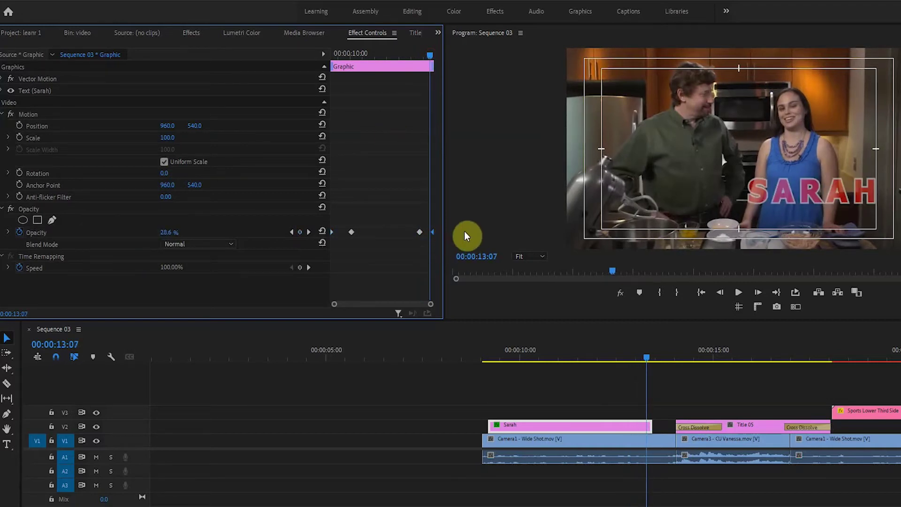
Play the sequence from before the first title to review its keyframed fade-in and fade-out.
left_click_drag(516, 360, 485, 362)
key("space")
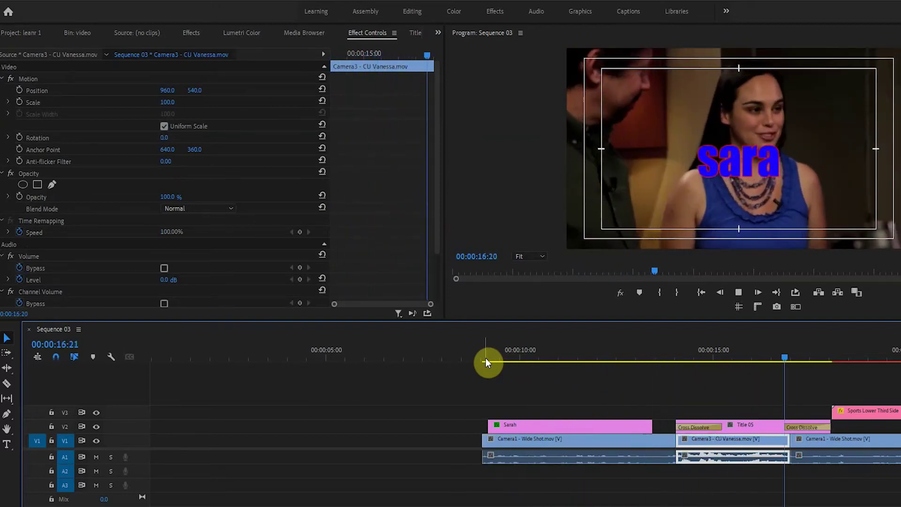
key("space")
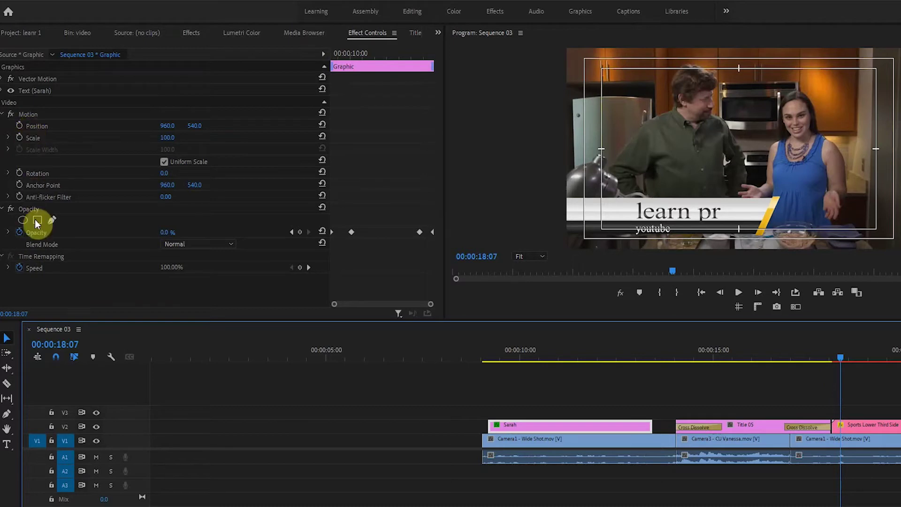
Try different Rotation values on the title graphic and reset the Rotation to 0.
left_click_drag(164, 173, 204, 173)
left_click_drag(282, 173, 282, 173)
left_click(566, 359)
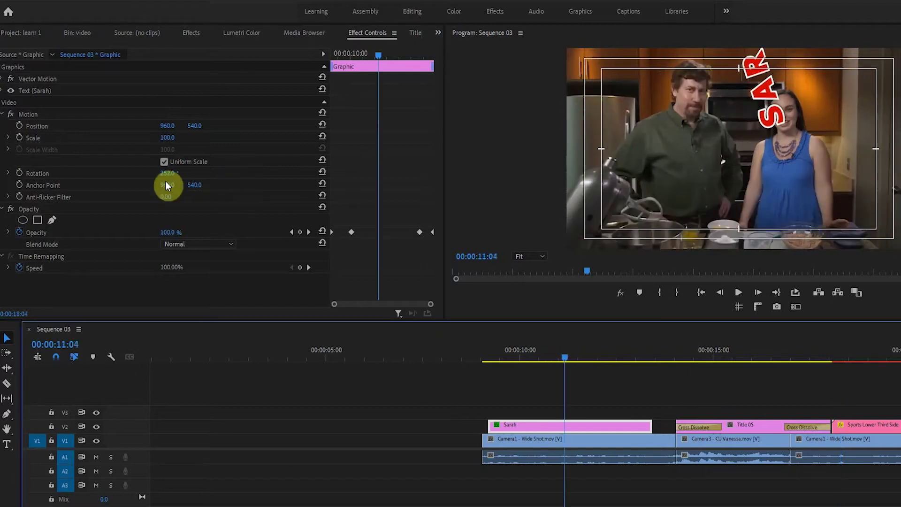
left_click_drag(168, 173, 57, 181)
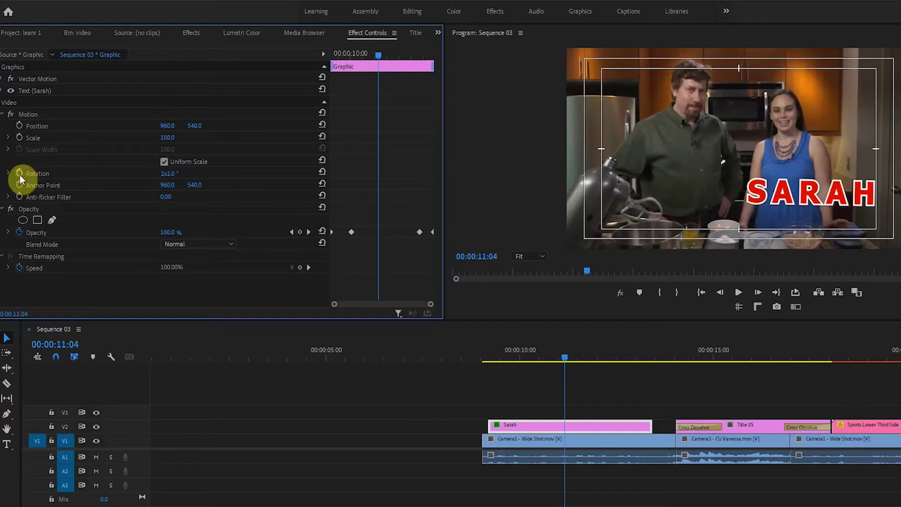
type("0")
key("Return")
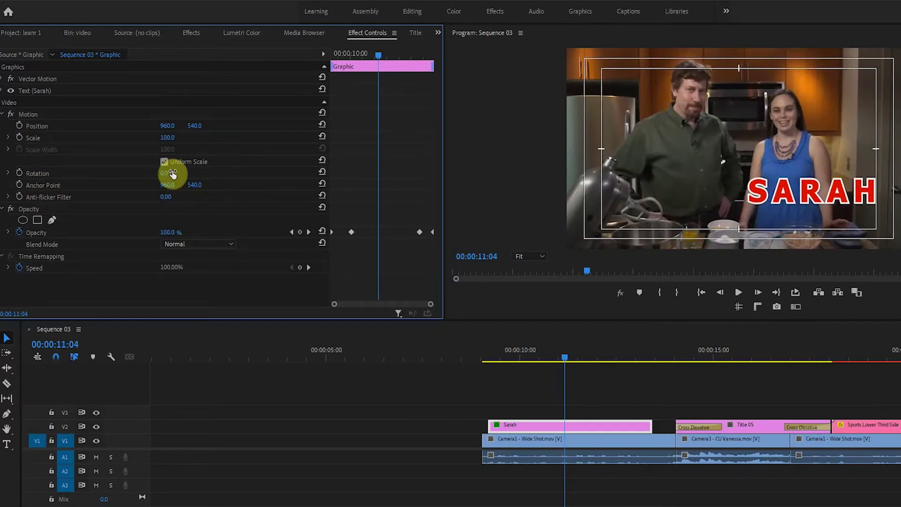
Animate the title's Rotation from 0 at the clip's start to a 92° keyframe aligned with the end of the fade-in.
left_click(172, 173)
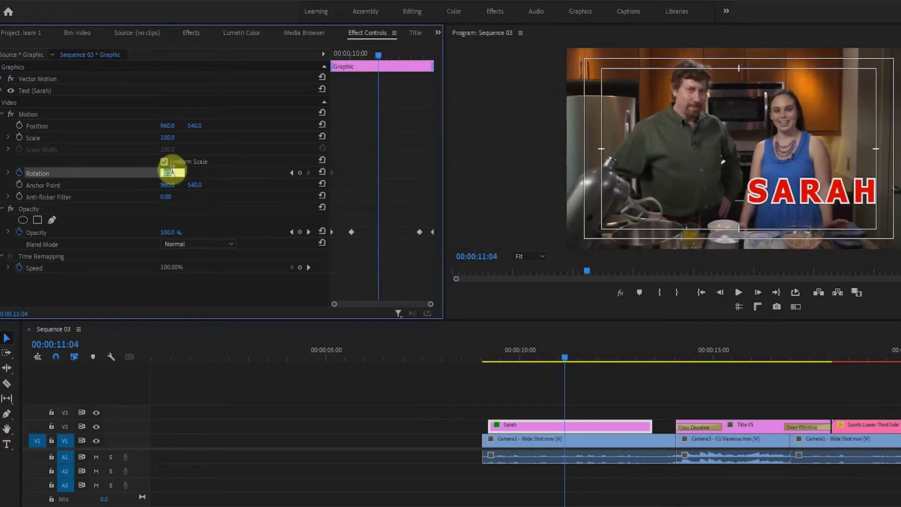
type("2")
key("Return")
left_click_drag(174, 174, 209, 181)
left_click_drag(378, 173, 351, 173)
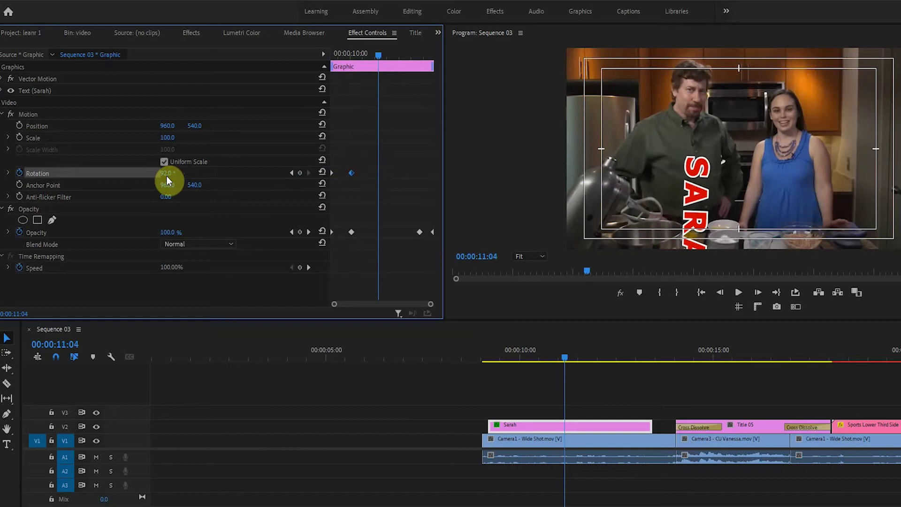
Add a larger Rotation keyframe at 00:00:11:04 and play the title from its start.
left_click_drag(167, 173, 244, 173)
left_click_drag(368, 59, 325, 61)
key("space")
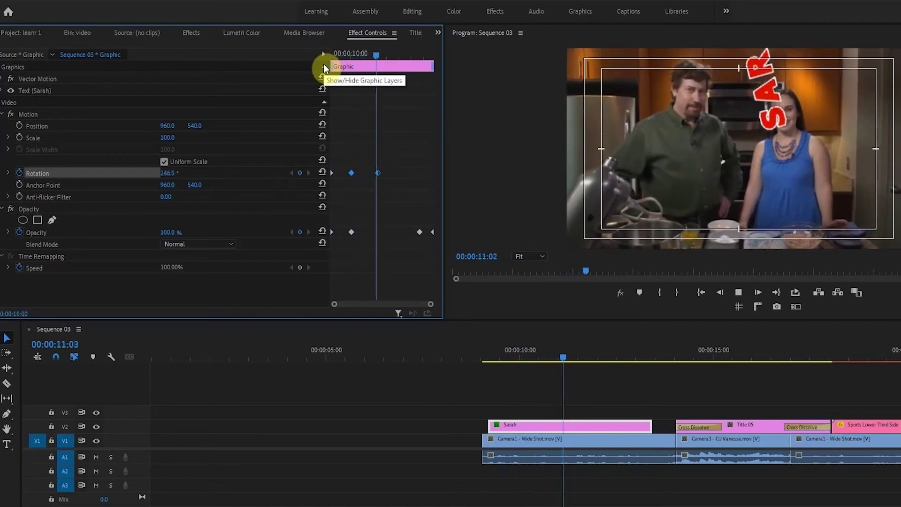
Replace the two Rotation keyframes after the first with a single larger rotation keyframe at the title clip's end.
left_click_drag(395, 57, 378, 65)
left_click_drag(400, 136, 345, 177)
key("Delete")
left_click_drag(167, 173, 261, 190)
left_click_drag(376, 173, 416, 159)
Play the title clip from its start to review the continuous rotation.
left_click_drag(382, 52, 322, 61)
key("space")
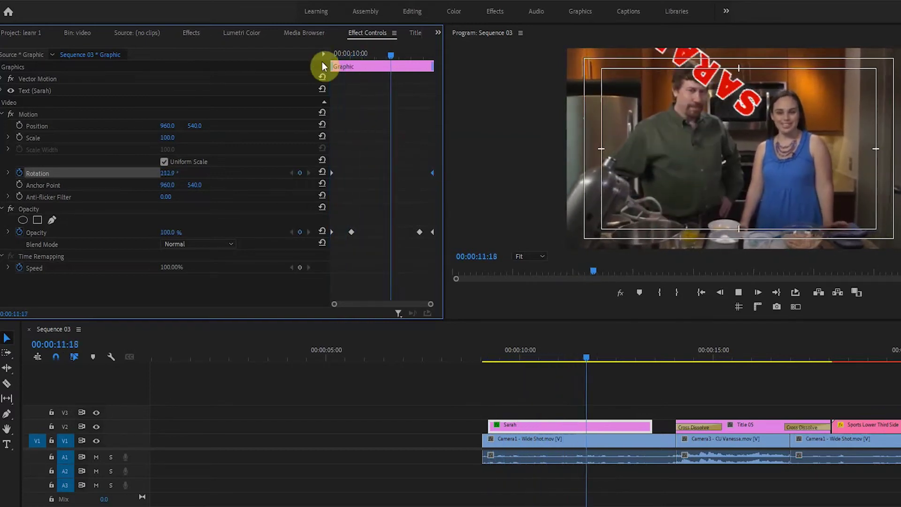
key("space")
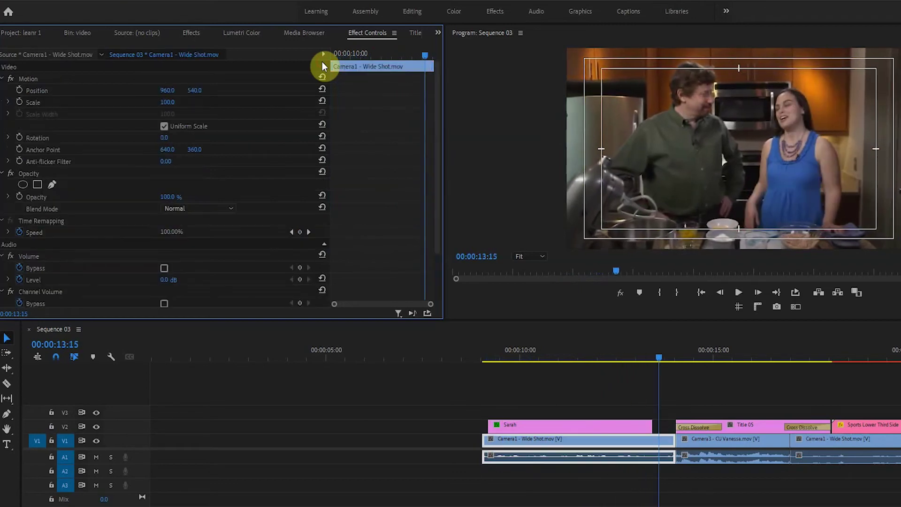
Place the playhead at 00:00:11:14 and enlarge the video tracks' height to show the title's opacity line.
left_click(581, 345)
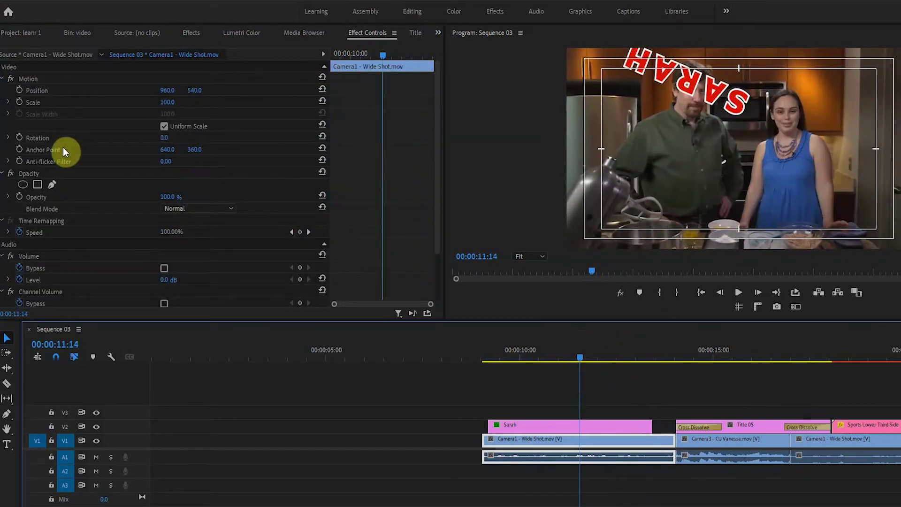
scroll(61, 153, "down", 3)
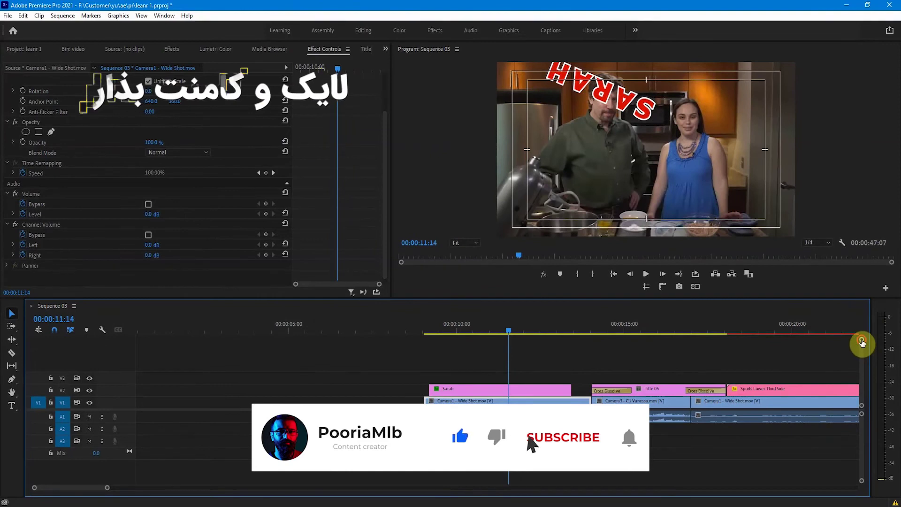
mouse_move(862, 341)
left_mouse_down()
mouse_move(861, 287)
mouse_move(861, 339)
left_mouse_up()
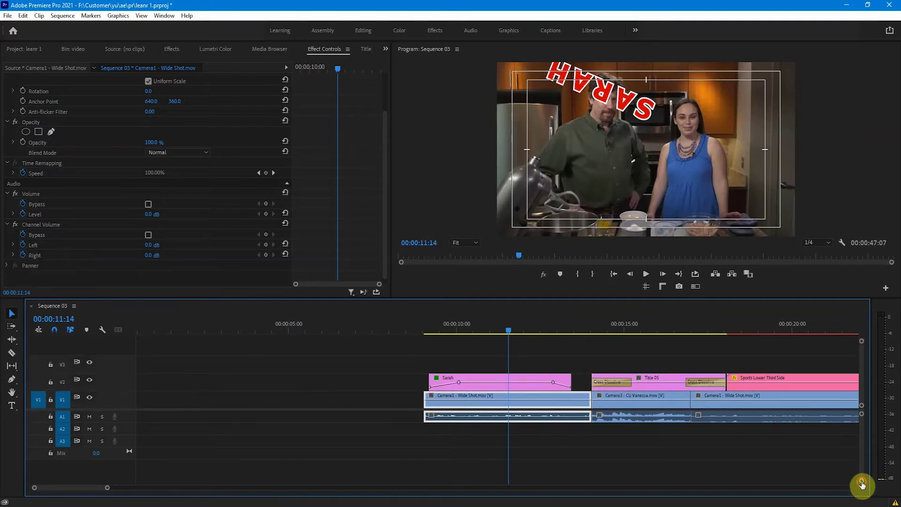
Enlarge the audio tracks' height to show their waveforms and volume lines, leaving all clips deselected.
left_click_drag(861, 481, 862, 481)
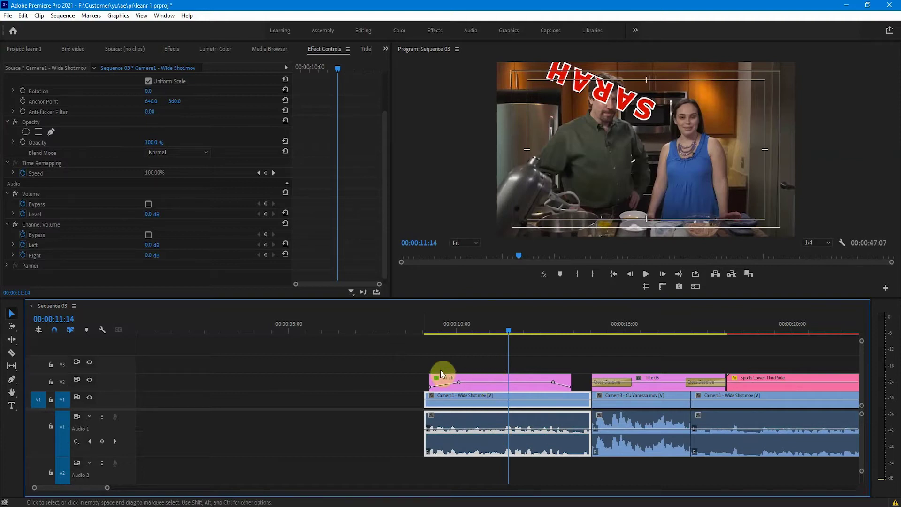
left_click_drag(314, 350, 811, 400)
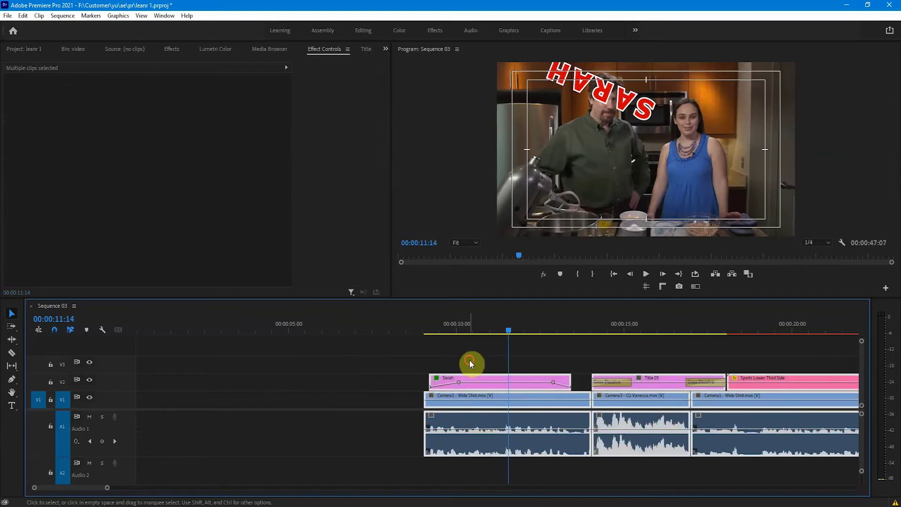
left_click(471, 361)
Try lowering the first title clip's opacity line to 0% on the timeline, and undo the change.
left_click_drag(482, 380, 505, 383)
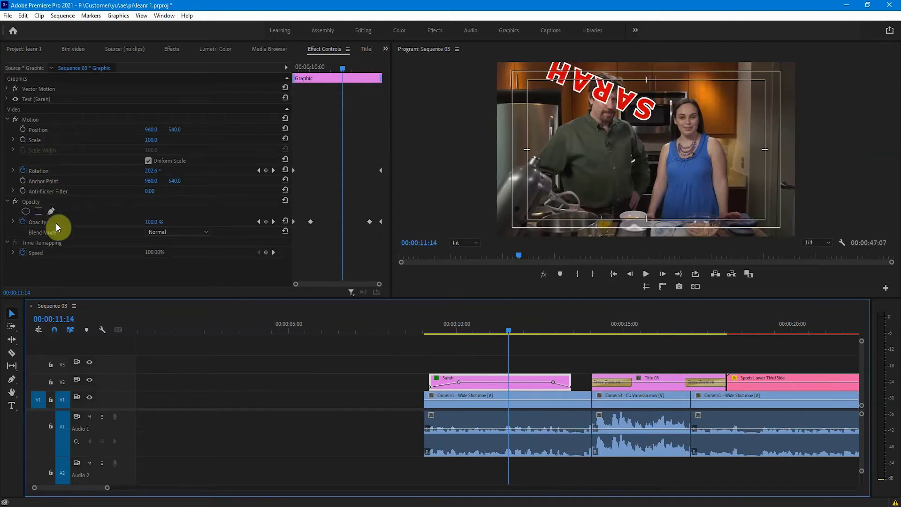
left_click_drag(510, 410, 510, 410)
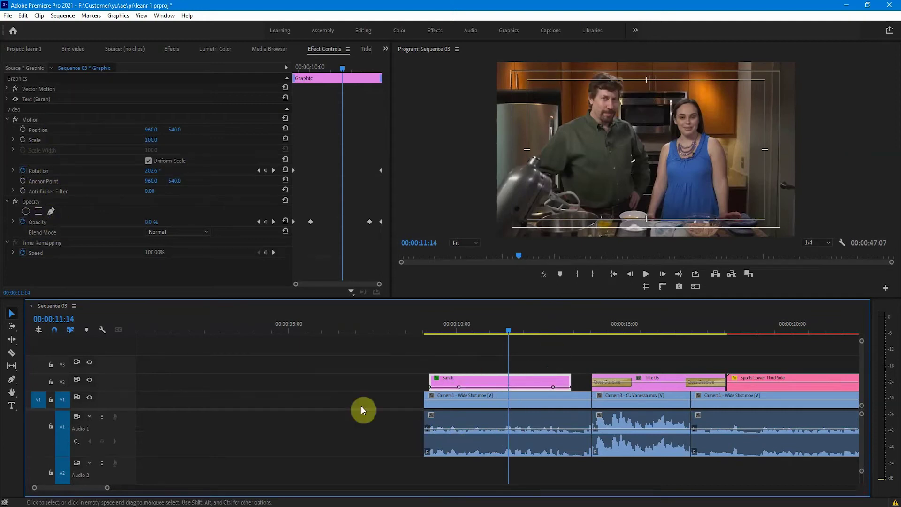
key("ctrl+z")
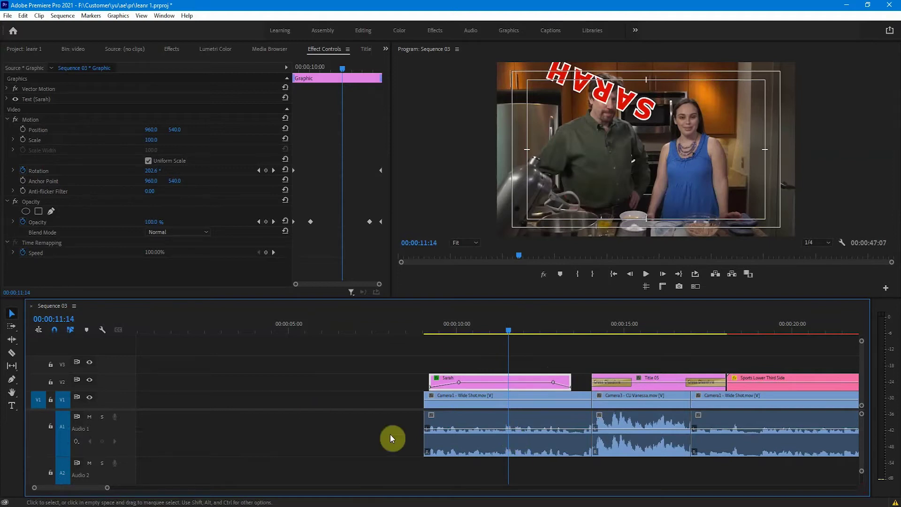
Pull the volume line of the first Camera1 - Wide Shot.mov clip down to silence and raise it to -3.3 dB.
left_click_drag(546, 428, 545, 471)
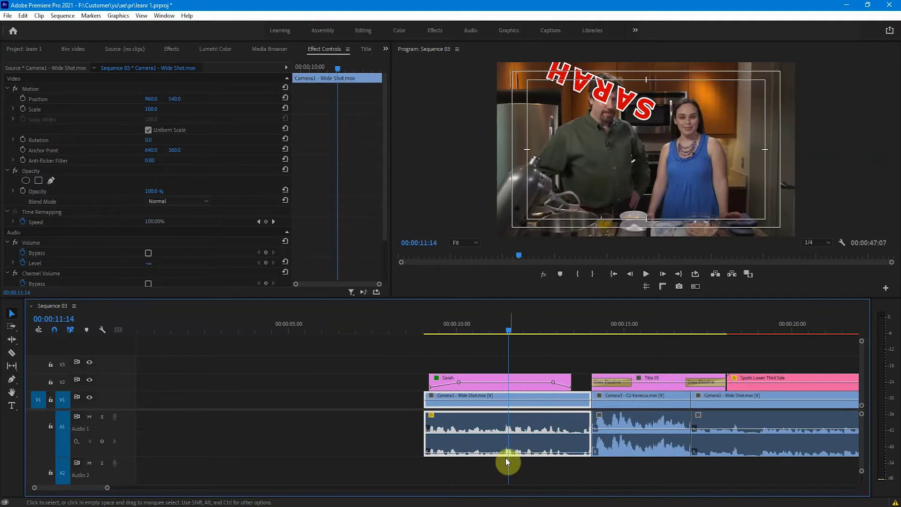
scroll(344, 208, "down", 3)
scroll(341, 217, "down", 1)
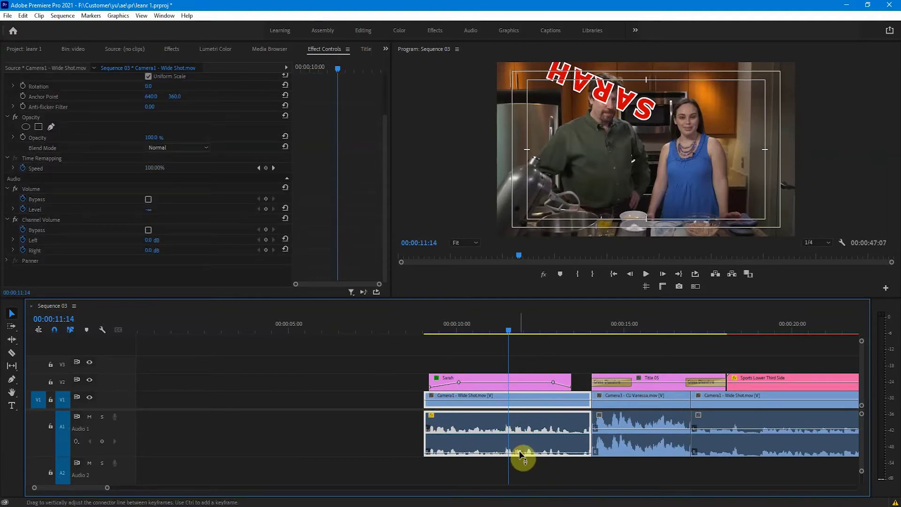
mouse_move(522, 445)
left_mouse_down()
mouse_move(522, 388)
mouse_move(525, 438)
left_mouse_up()
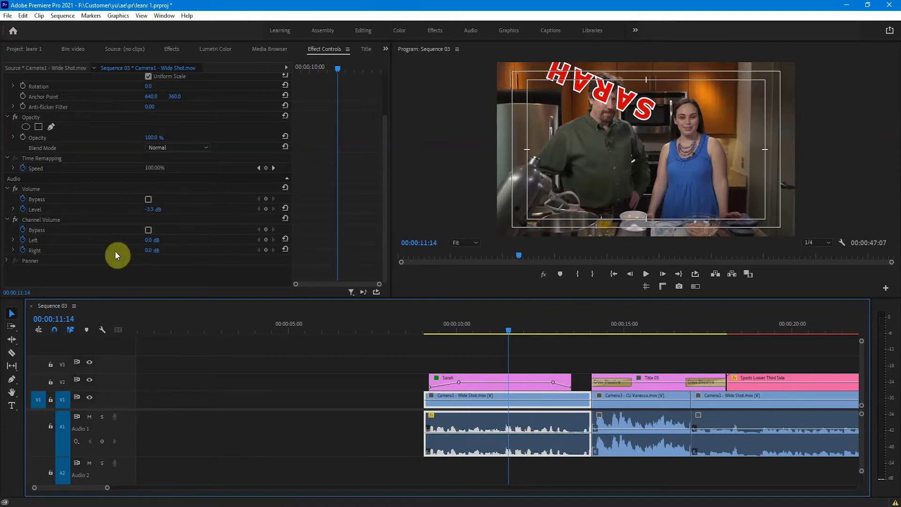
Key the wide shot clip's volume Level at 00:00:11:14 with -30 dB, and raise its volume line to -4.8 dB.
left_click(158, 207)
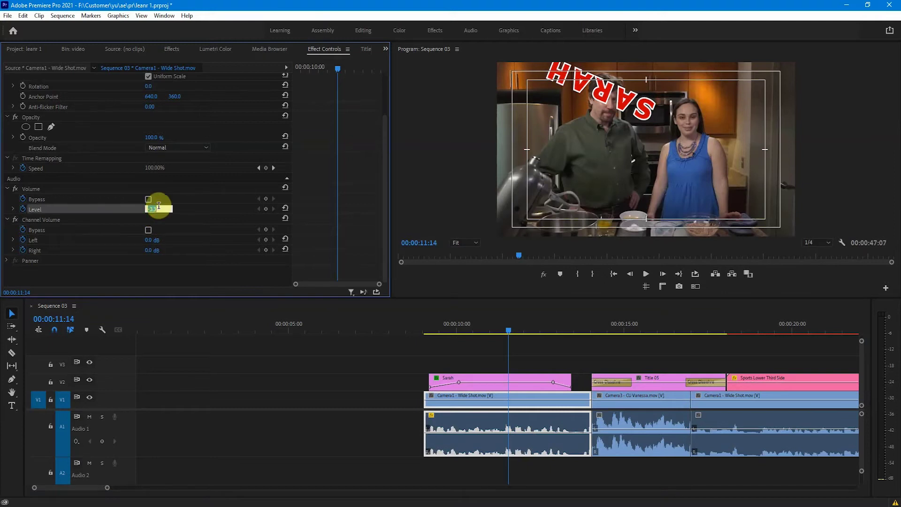
key("Return")
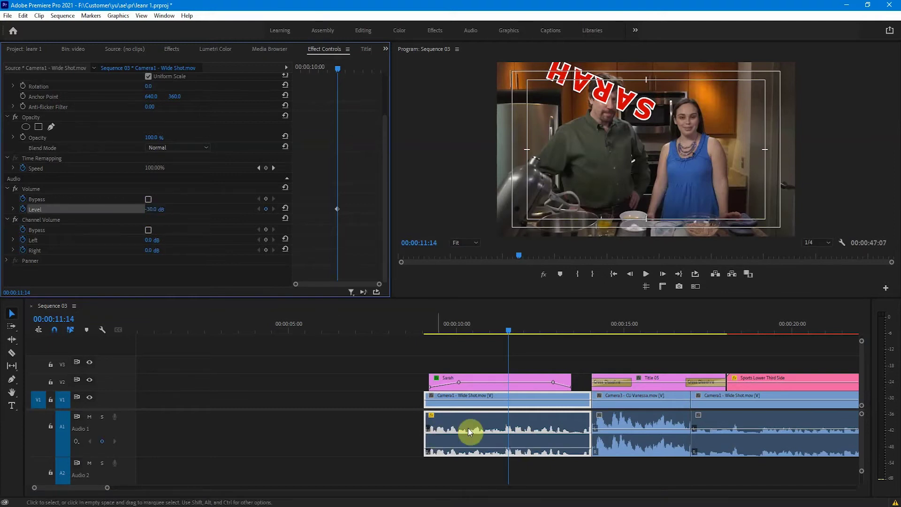
left_click_drag(482, 446, 484, 434)
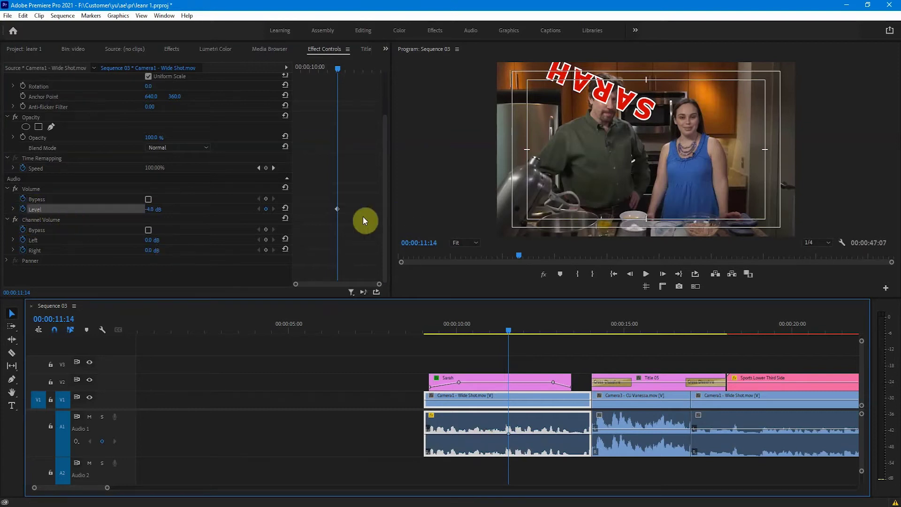
left_click(341, 219)
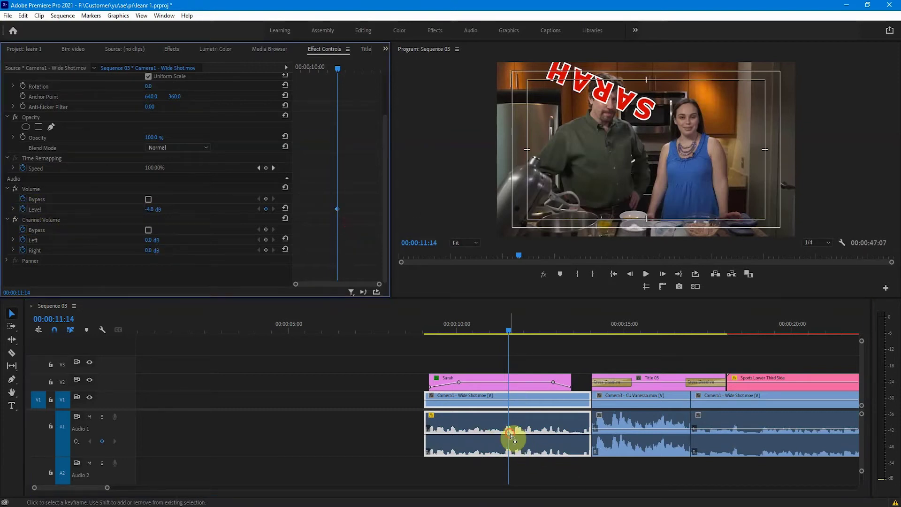
left_click(493, 361)
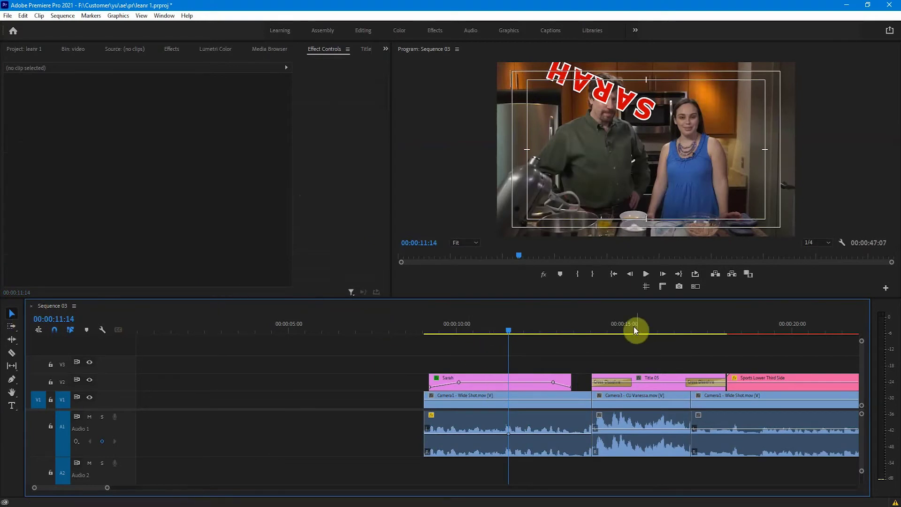
Delete the Cross Dissolve transitions at both ends of the Title 05 clip and select the clip.
left_click(607, 325)
left_click_drag(607, 325, 622, 349)
left_click(613, 385)
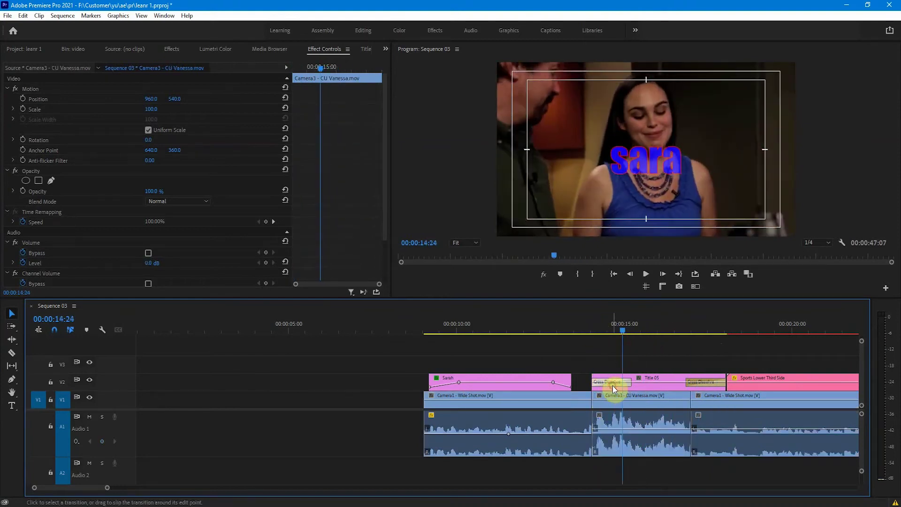
key("Delete")
left_click(705, 384)
key("Delete")
left_click(629, 385)
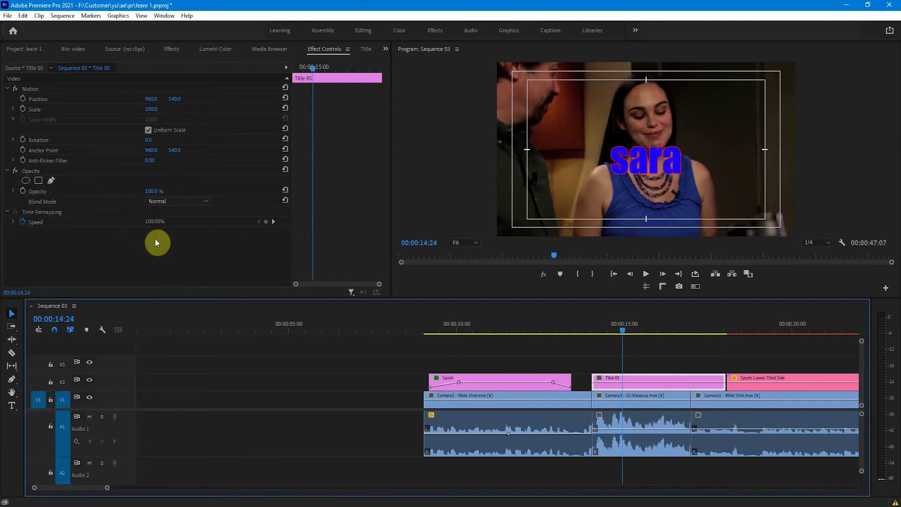
Lower the Title 05 clip's opacity line to 0% and bring it back up to 100%.
left_click_drag(629, 389, 629, 422)
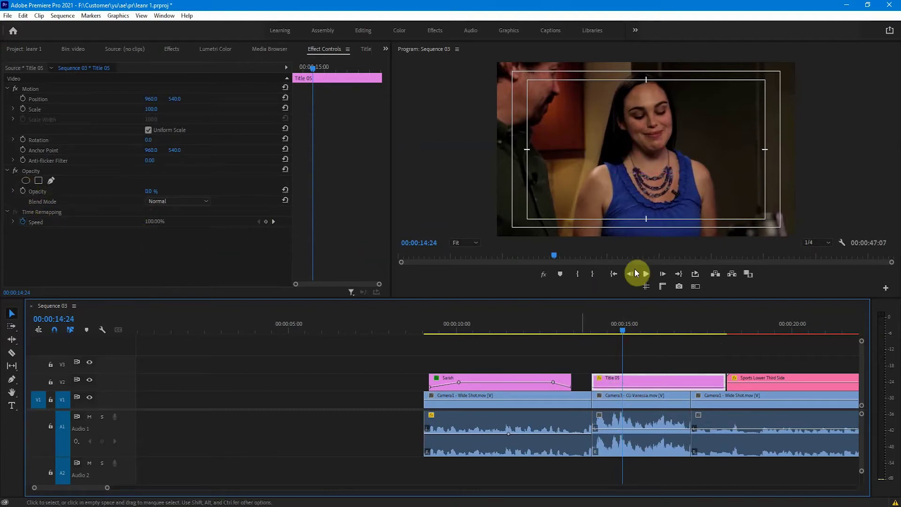
left_click_drag(616, 386, 604, 366)
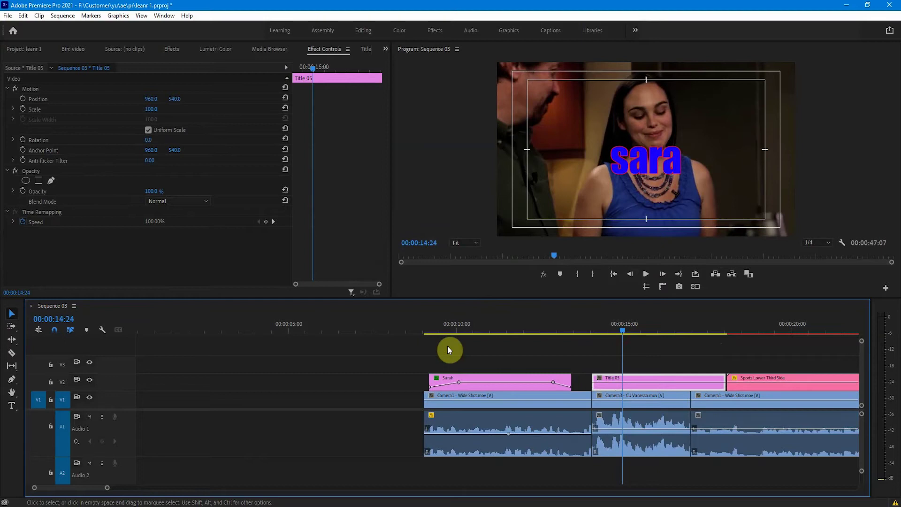
Place the playhead at 00:00:14:12, select Title 05, and enlarge the timeline and its video tracks around the clip.
left_click(470, 330)
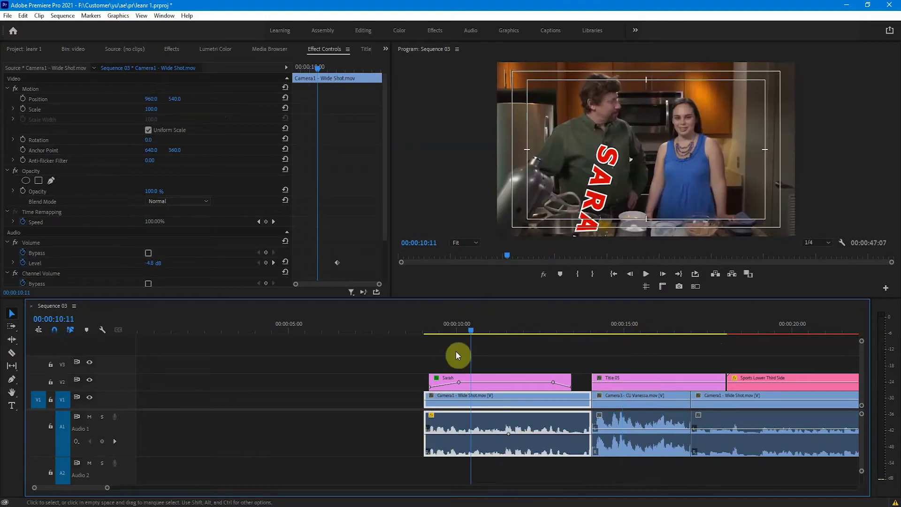
left_click(604, 331)
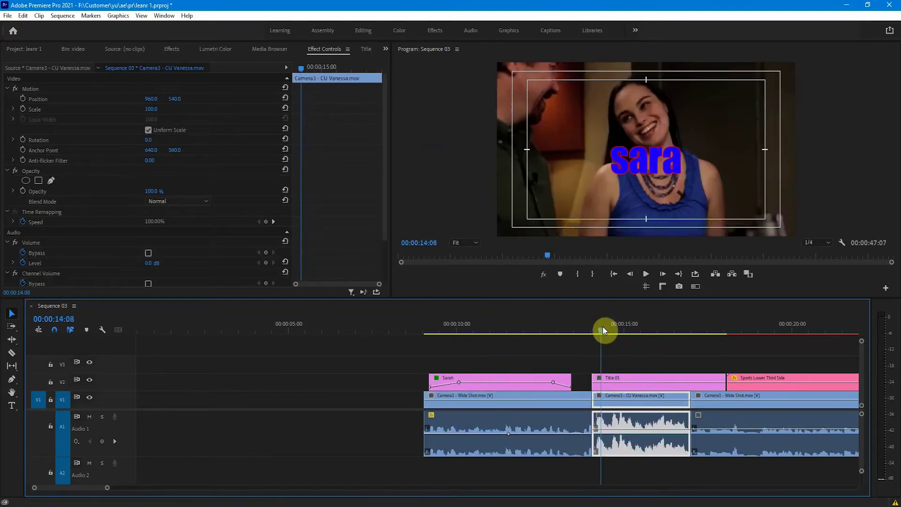
left_click(621, 382)
left_click_drag(96, 489, 100, 488)
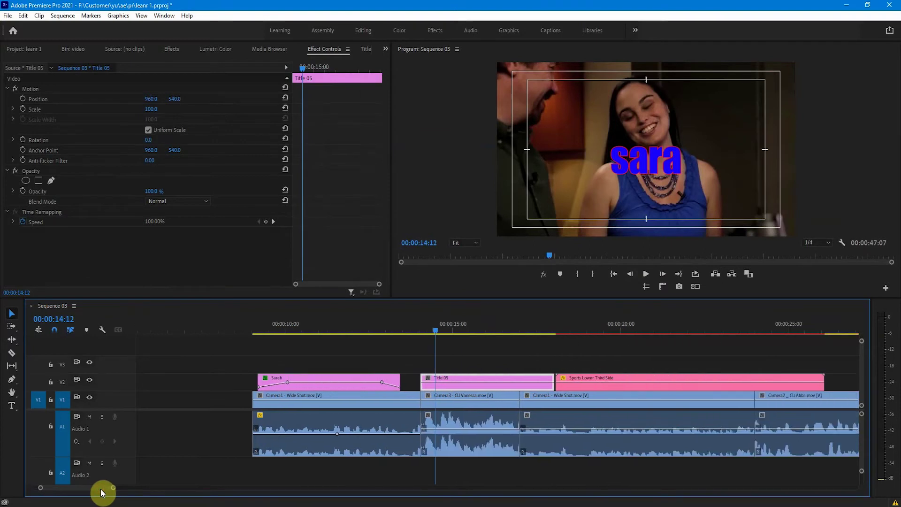
key("equal")
left_click_drag(861, 409, 861, 402)
left_click_drag(501, 298, 499, 278)
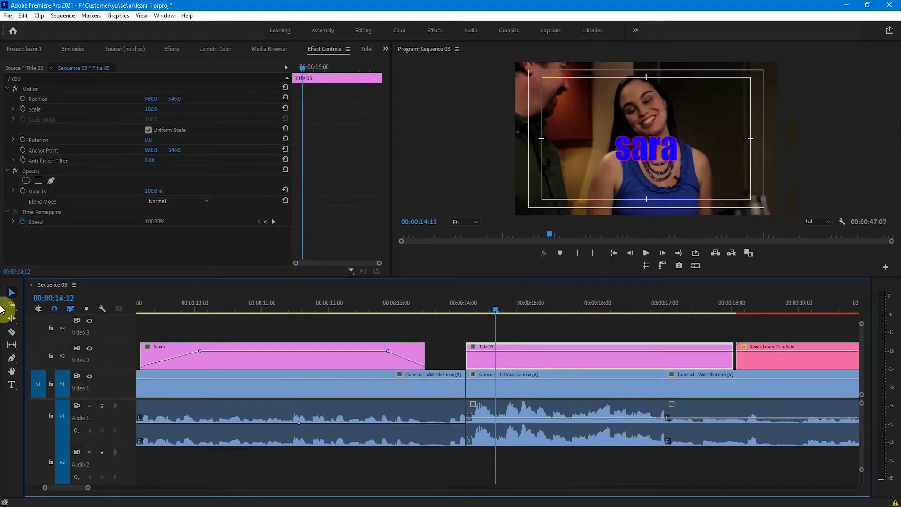
Build a fade-in on Title 05 with opacity keyframes at 0% on its start and 100% at 00:00:14:12, and expand the Opacity graph.
left_click(497, 352, "ctrl")
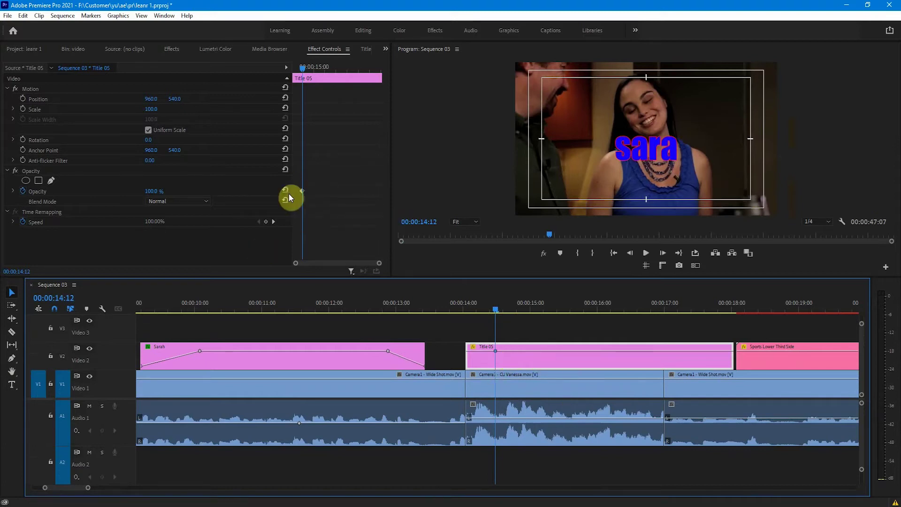
left_click_drag(491, 310, 479, 310)
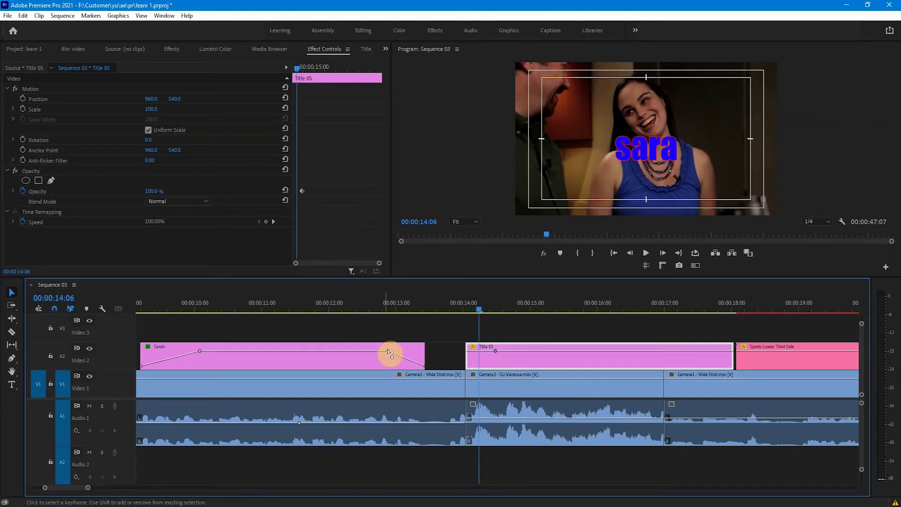
left_click(478, 351, "ctrl")
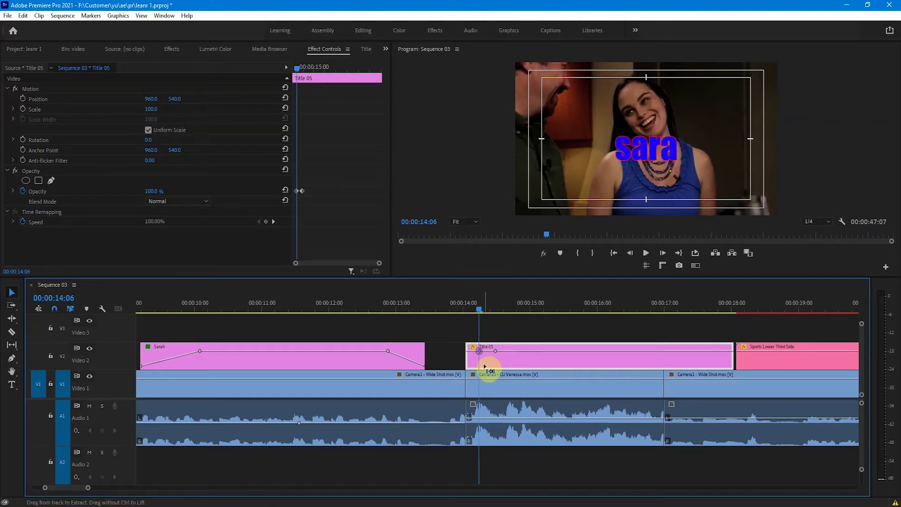
left_click_drag(479, 351, 475, 363)
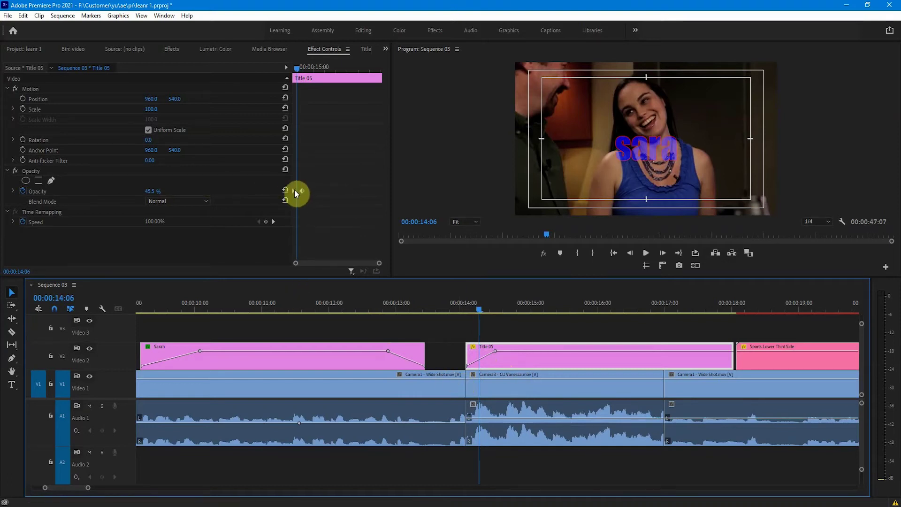
key("ctrl+z")
left_click_drag(478, 350, 466, 373)
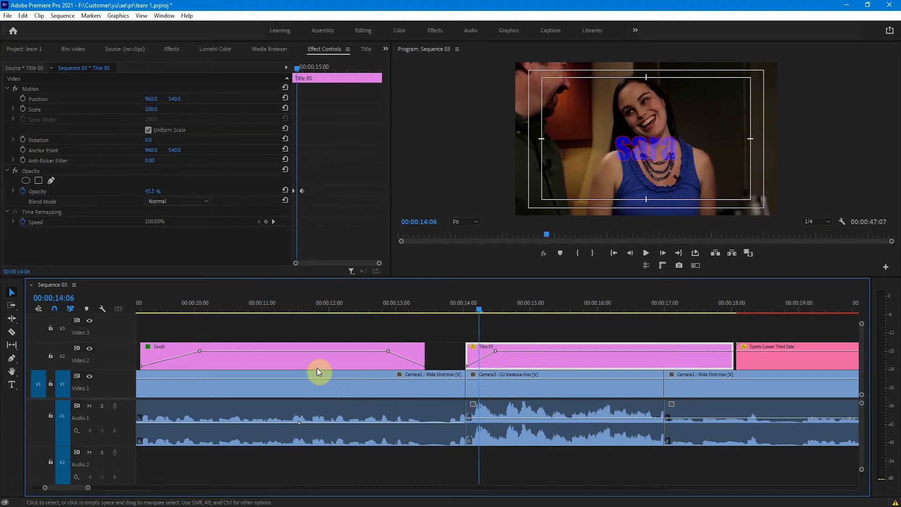
left_click(13, 190)
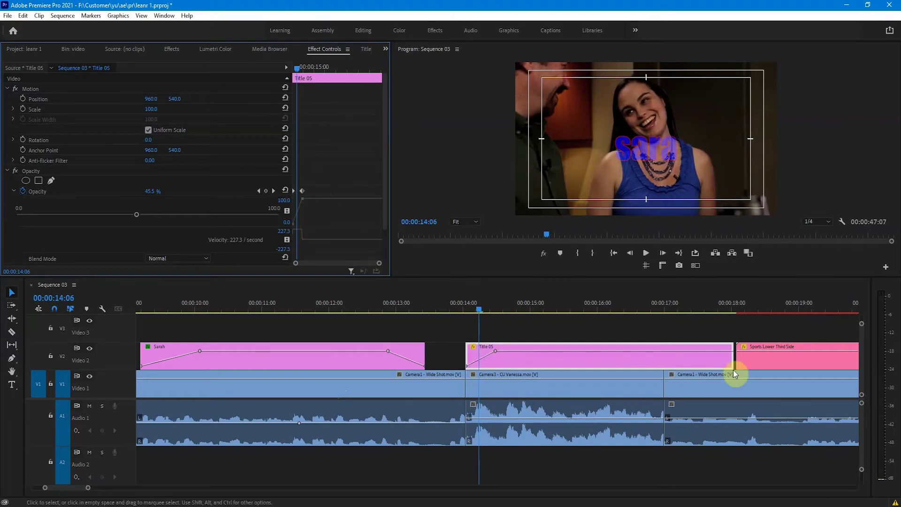
Play from just before Title 05 to review its fade-in, stopping at 00:00:15:06.
left_click_drag(529, 306, 443, 313)
key("space")
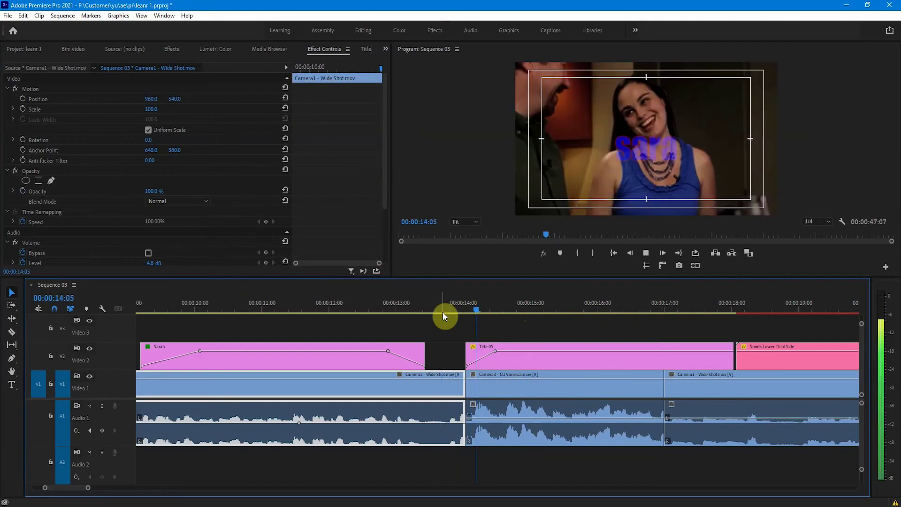
key("space")
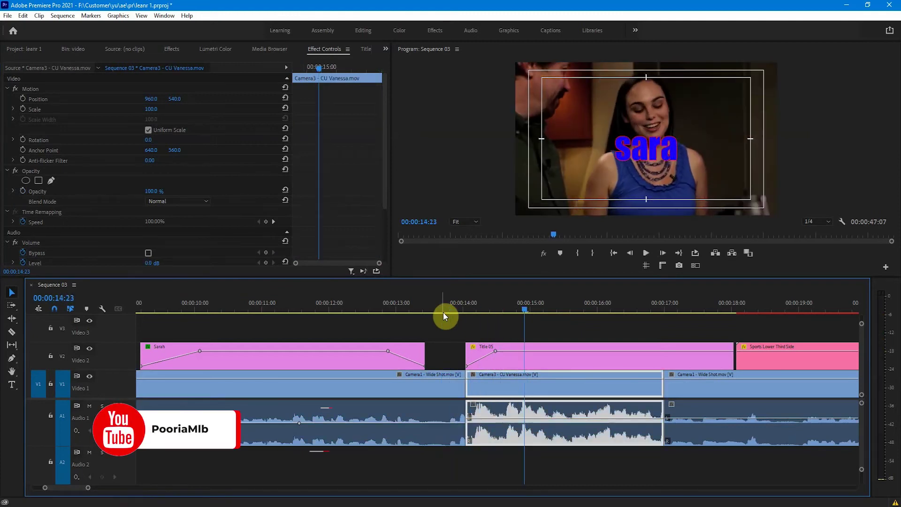
key("space")
key("space")
Add a series of opacity keyframes on Title 05 from 00:00:15:06 to 00:00:16:24, alternating between 100% and 0% to make it blink.
left_click(545, 351, "ctrl")
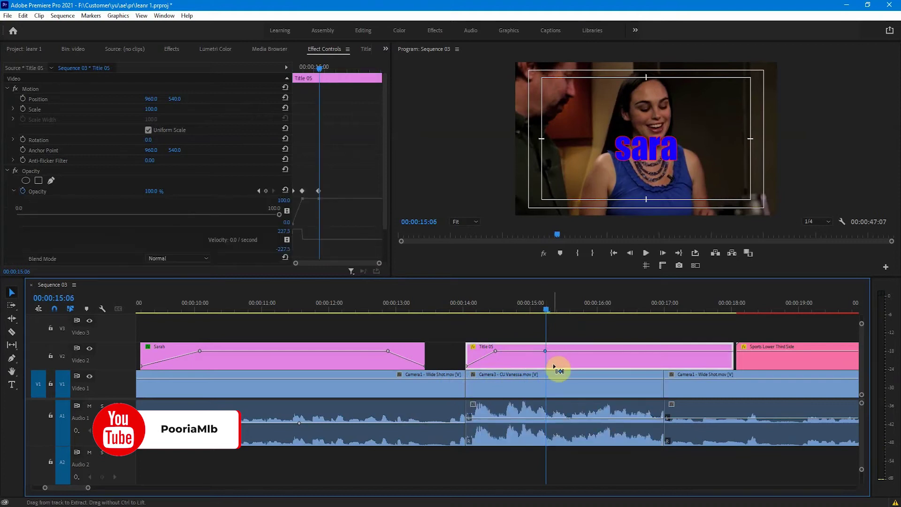
left_click(561, 351, "ctrl")
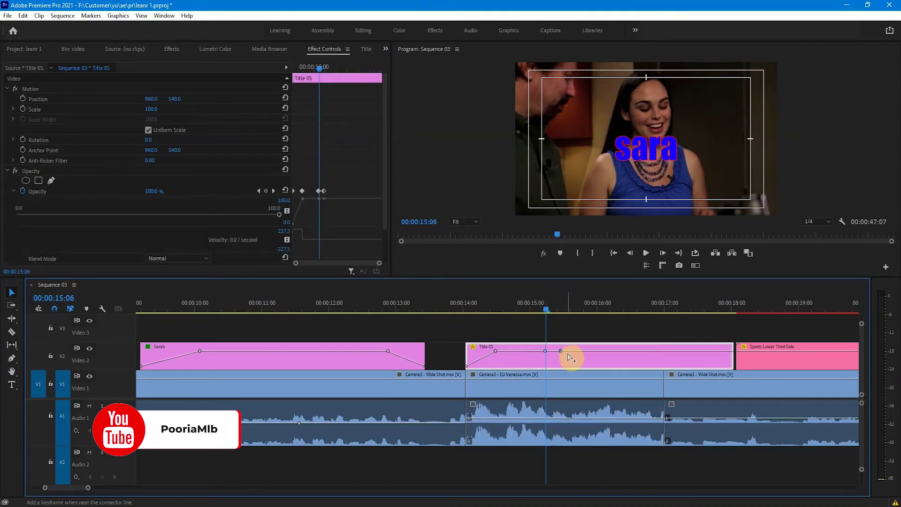
left_click(591, 351, "ctrl")
left_click(618, 351, "ctrl")
left_click(631, 351, "ctrl")
left_click(645, 351, "ctrl")
left_click_drag(560, 351, 662, 366)
left_click(662, 350, "ctrl")
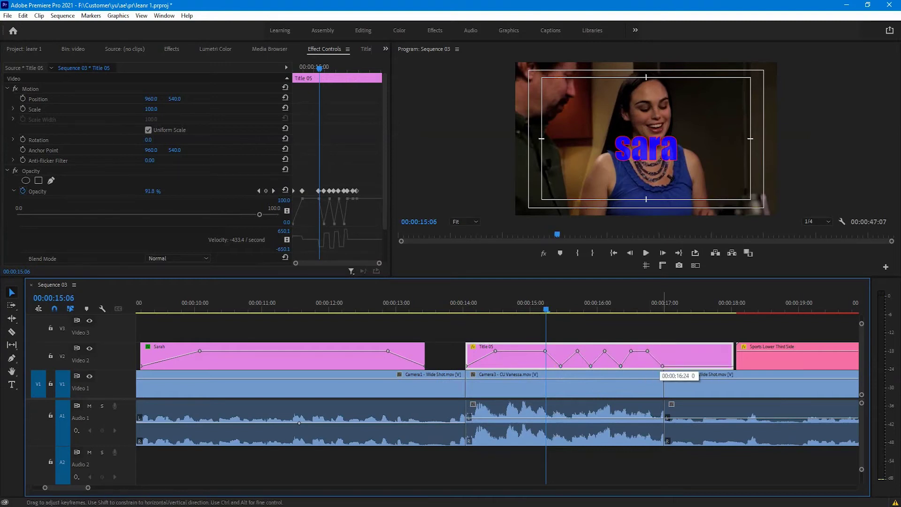
Play the sequence from before Title 05 through its end to review the fade-in and blinking.
left_click(396, 305)
key("space")
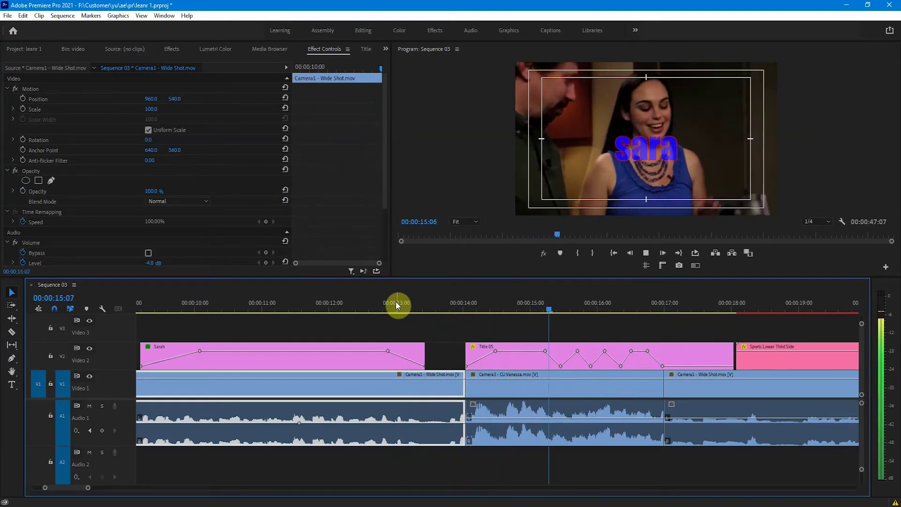
key("space")
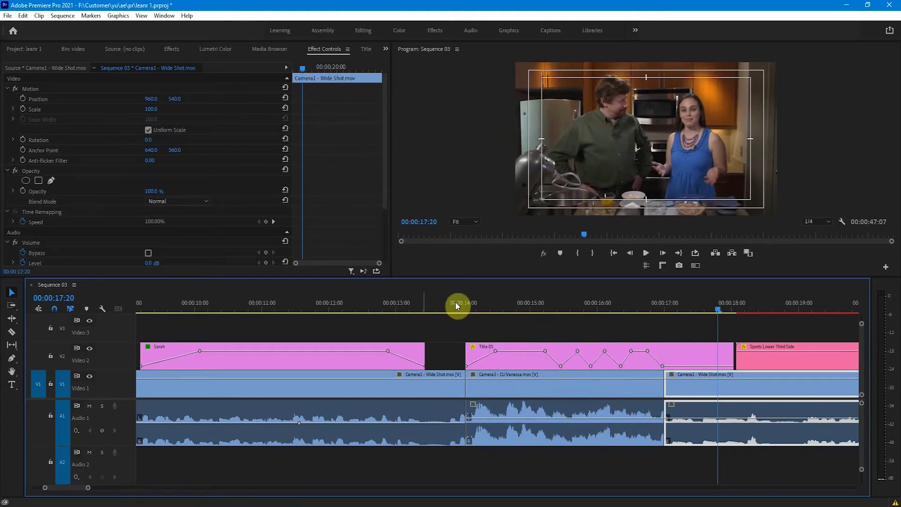
Add a fade-in to the Camera3 clip with an opacity keyframe at 0% on 00:00:14:01 and play it from before its start.
left_click(493, 312)
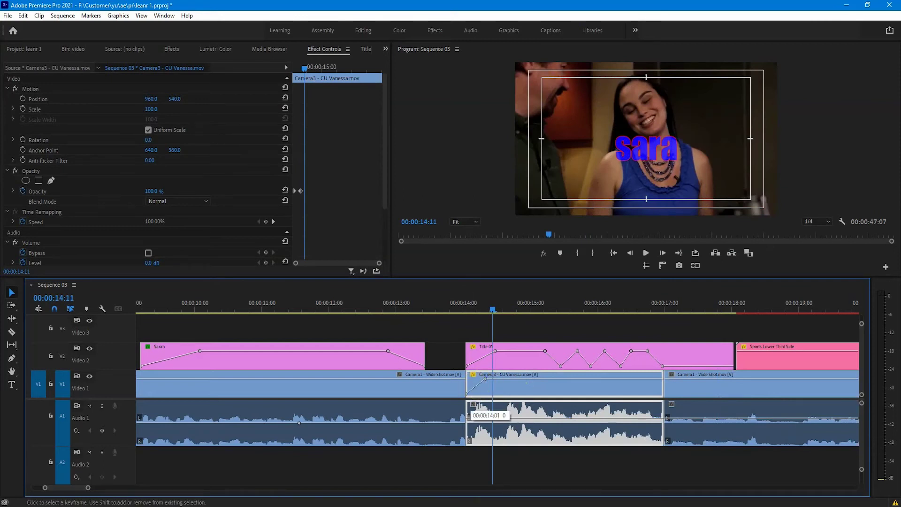
left_click(449, 307)
key("space")
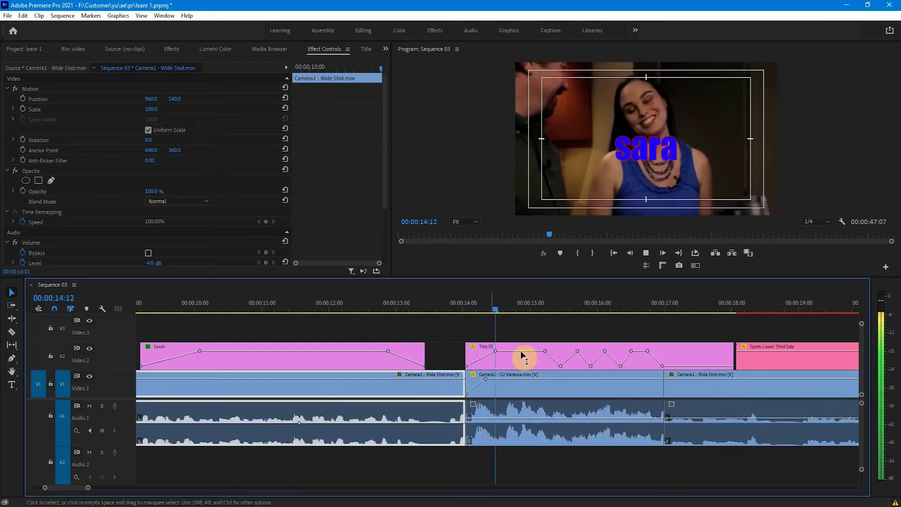
Lengthen the Camera3 clip's fade-in by moving its full-opacity keyframe further from the clip start, and play the fade.
key("space")
left_click(512, 379, "ctrl")
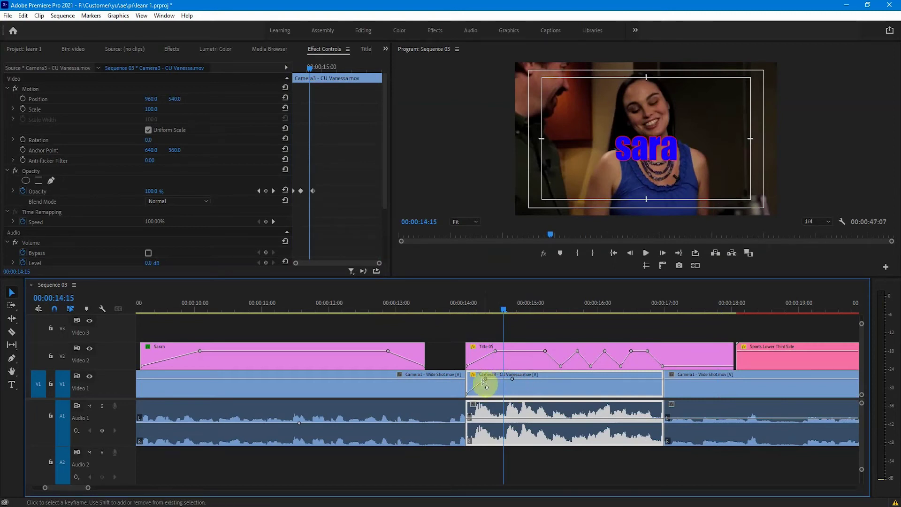
left_click_drag(489, 308, 424, 302)
key("space")
key("space")
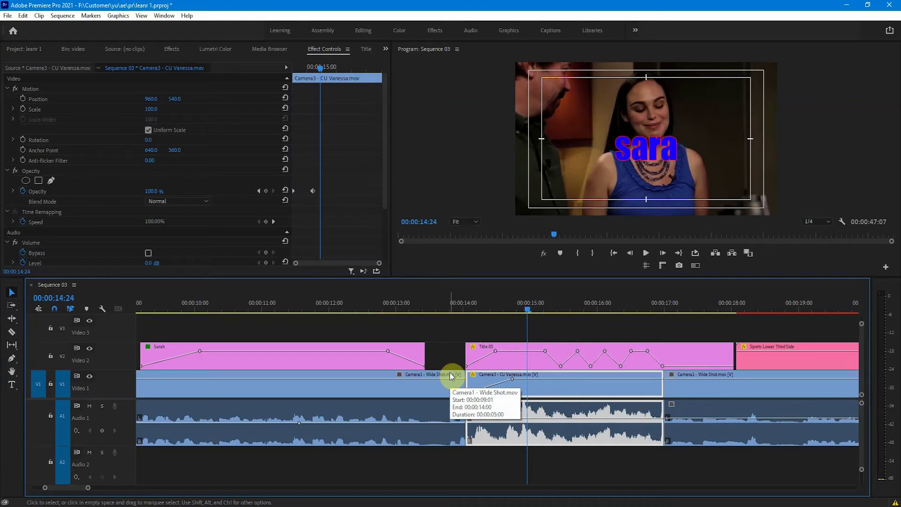
Switch the Sports Lower Third Side clip's timeline keyframe line from opacity to the Motion property Rotation.
left_click(782, 310)
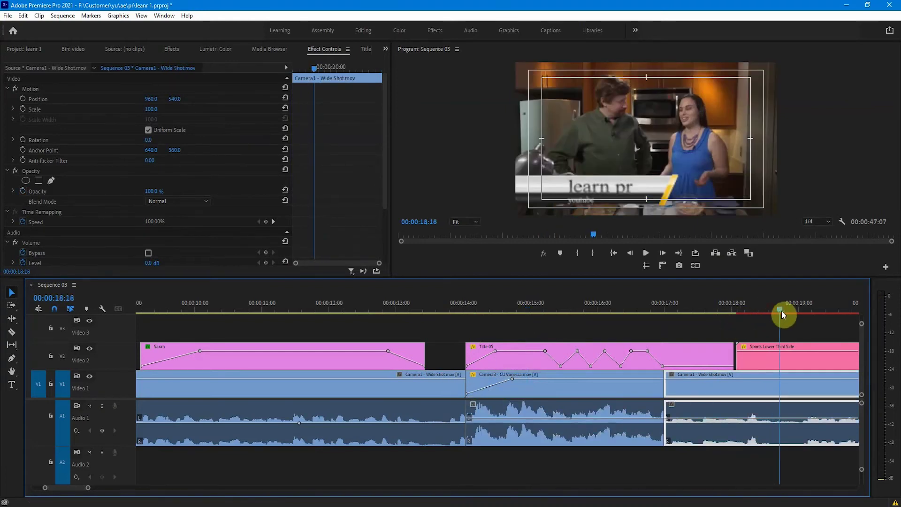
key("minus")
key("minus")
key("equal")
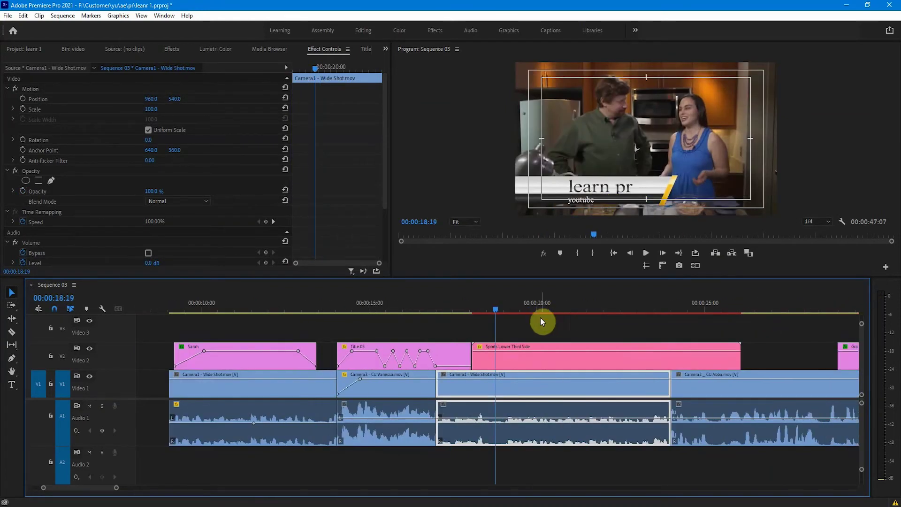
left_click(528, 359)
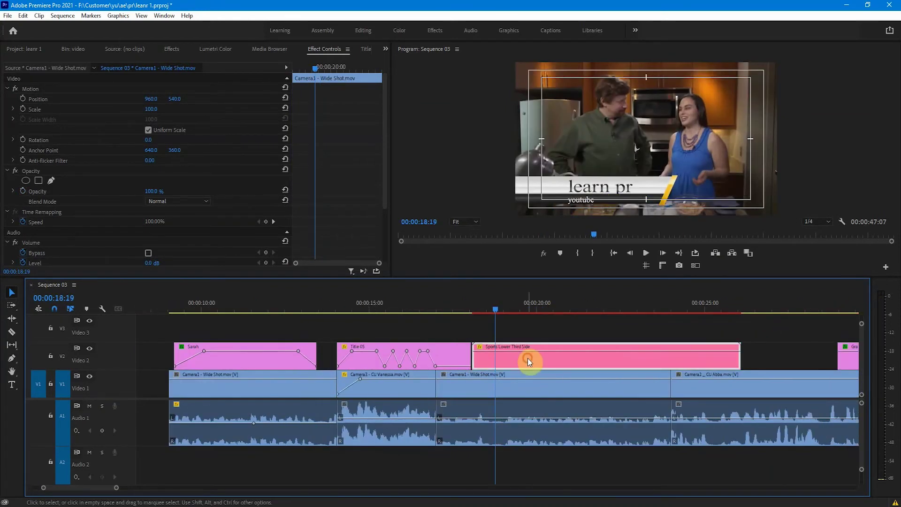
left_click(481, 349)
left_click(475, 341)
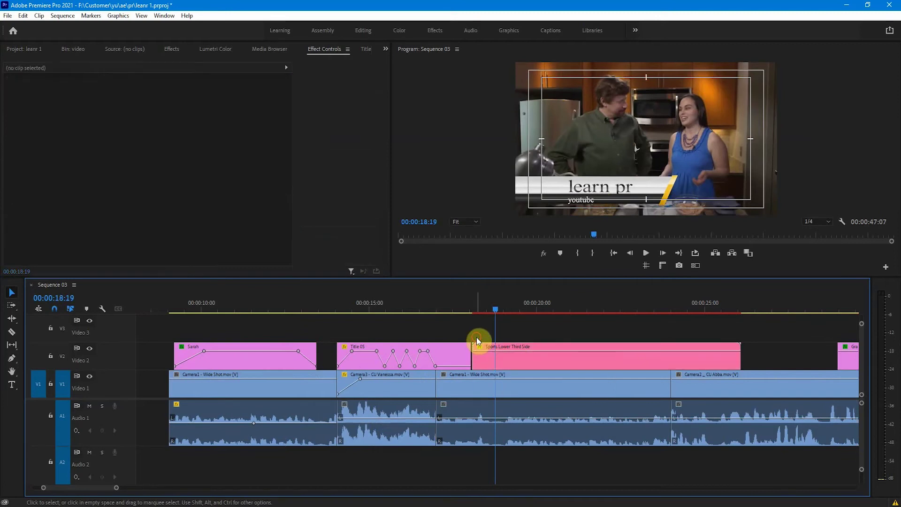
left_click(480, 348)
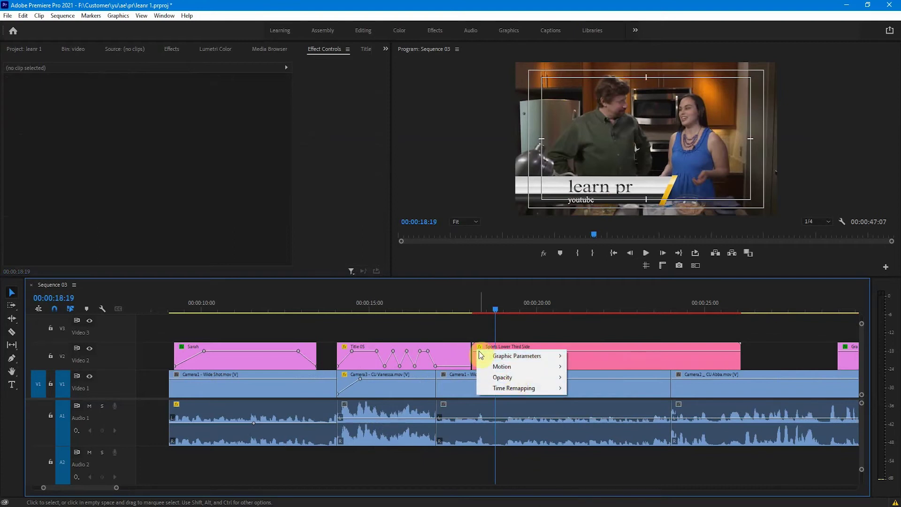
right_click(612, 363)
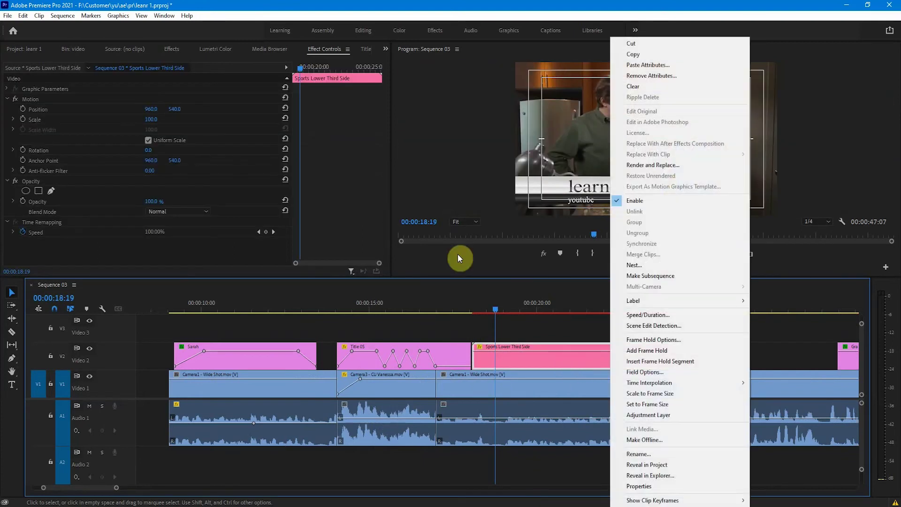
left_click(479, 348)
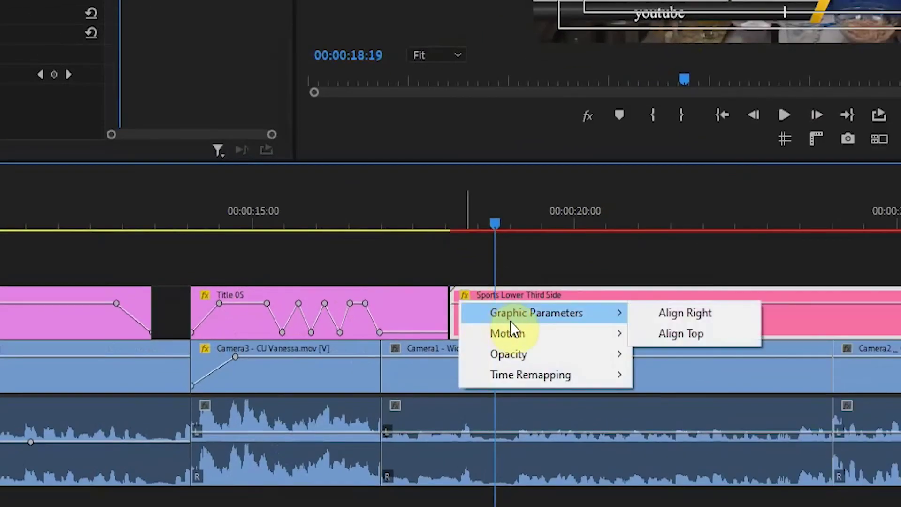
mouse_move(547, 341)
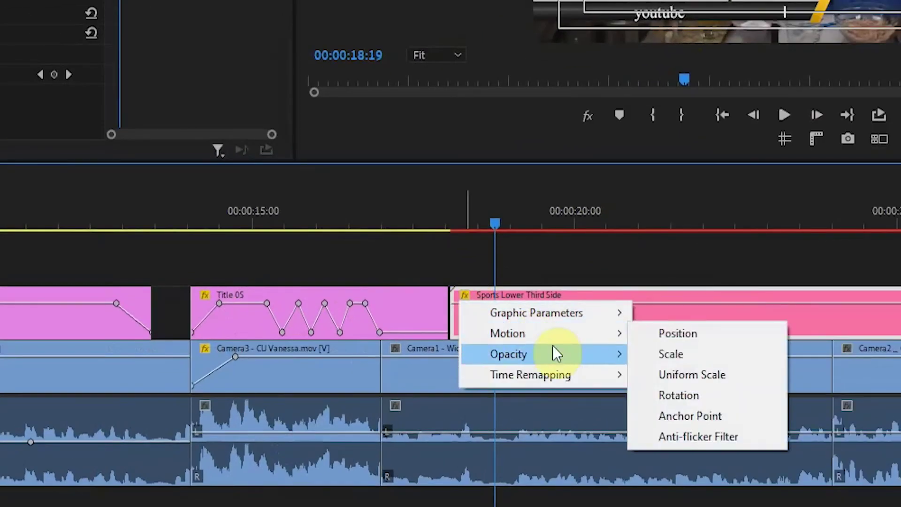
mouse_move(570, 378)
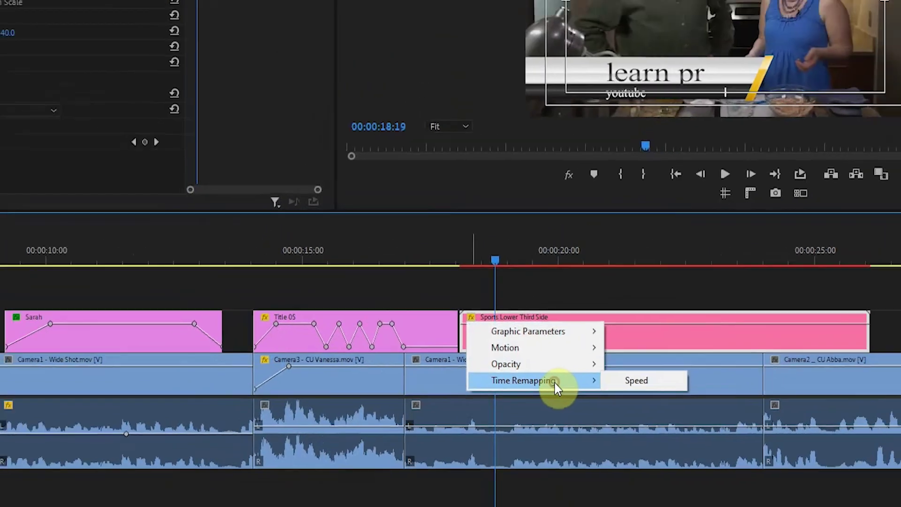
mouse_move(582, 364)
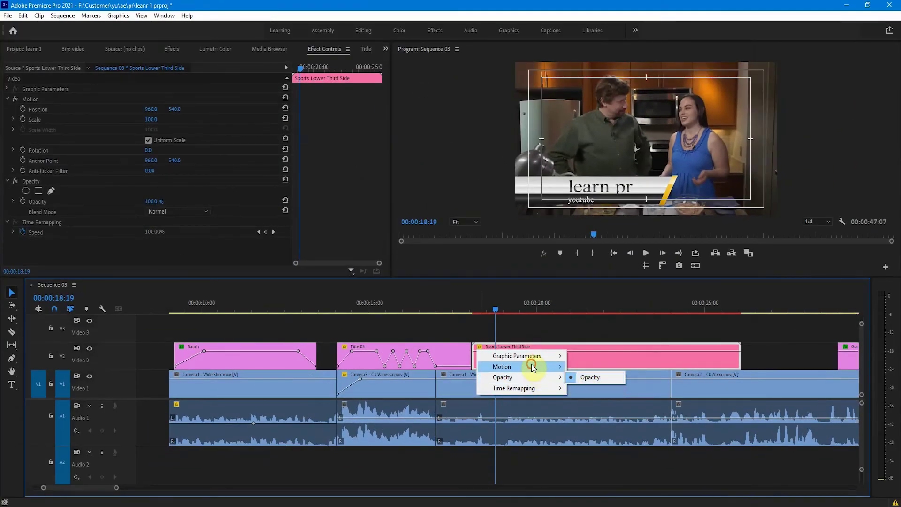
mouse_move(532, 365)
left_click(634, 399)
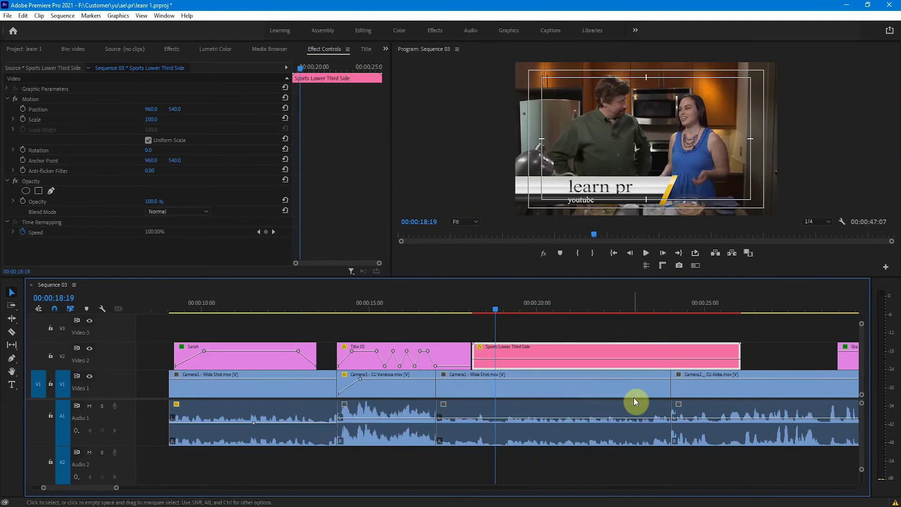
Add two rotation keyframes to the Sports Lower Third Side clip, placing a low one at its start and a high one at its end.
left_click(495, 359, "ctrl")
left_click(479, 360, "ctrl")
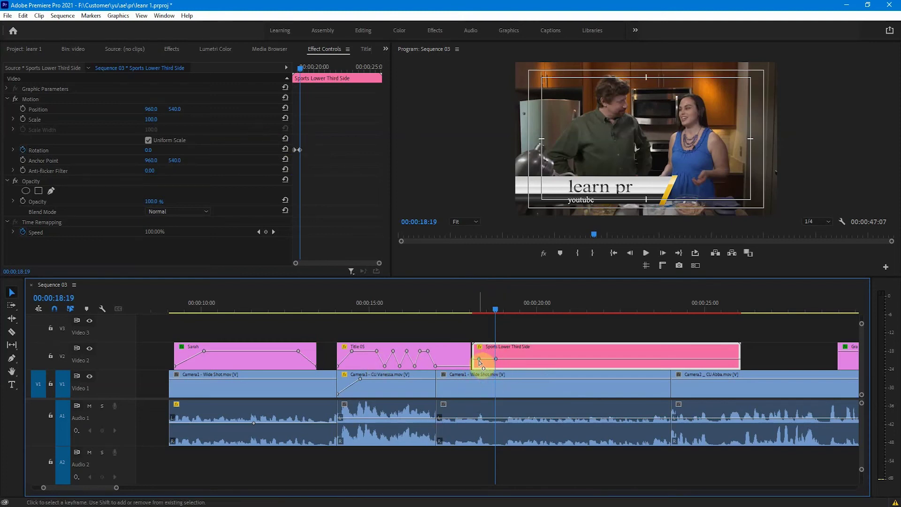
left_click_drag(479, 359, 547, 351)
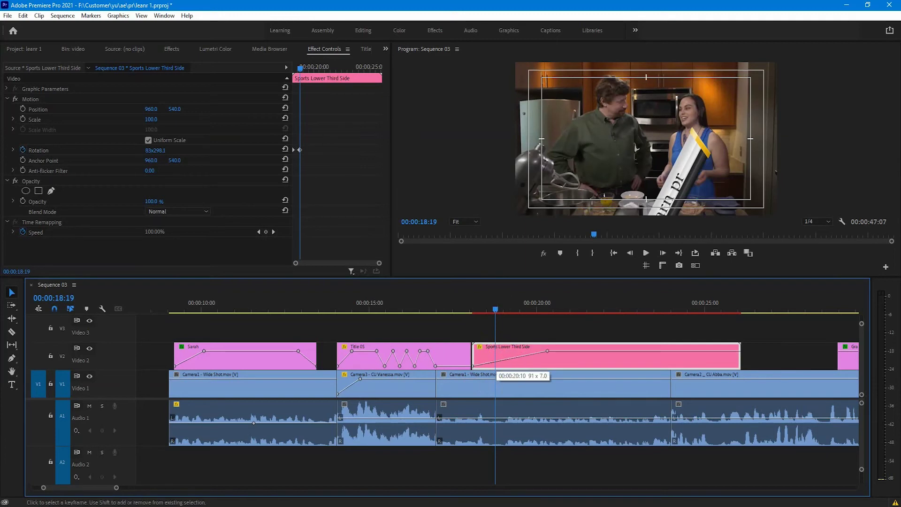
left_click_drag(740, 351, 741, 351)
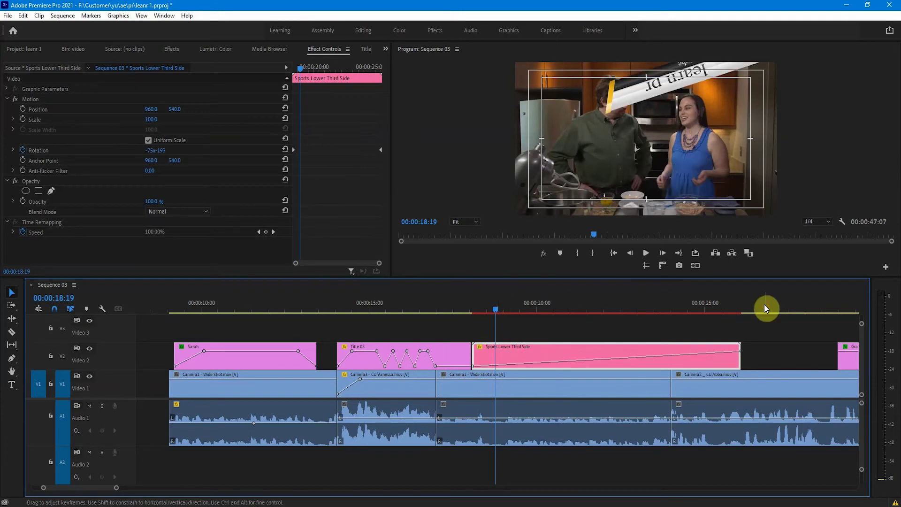
Play the Sports Lower Third Side clip from its start to review the spinning, stopping at 00:00:19:21.
mouse_move(486, 310)
left_mouse_down()
mouse_move(465, 311)
mouse_move(475, 314)
left_mouse_up()
key("space")
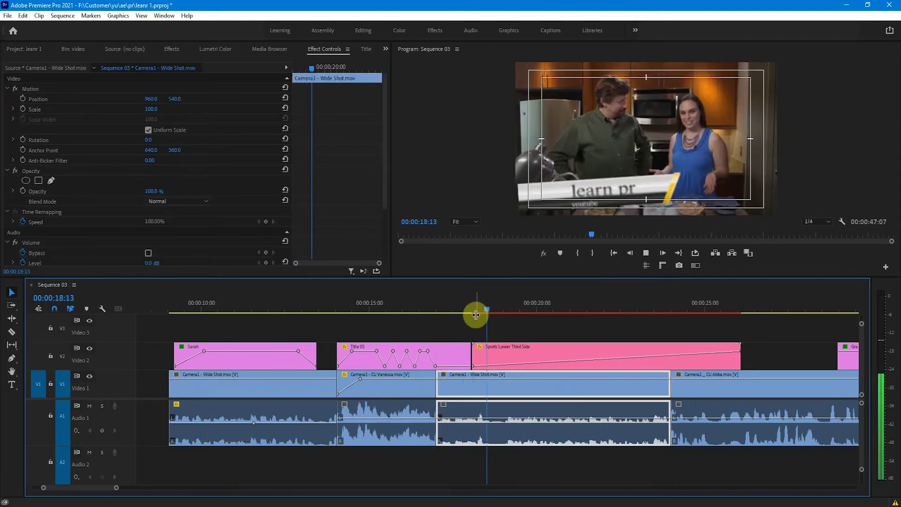
key("space")
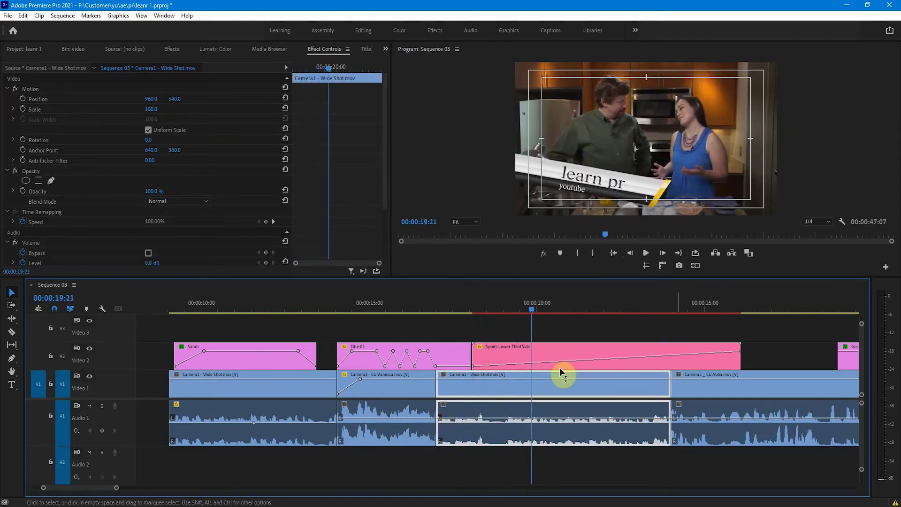
Add two more rotation keyframes inside the Sports Lower Third Side clip, a high one near 00:00:19:21 and a low one before 00:00:21:16.
left_click(532, 364, "ctrl")
left_click_drag(532, 364, 584, 366)
left_click(584, 351, "ctrl")
Play the Sports Lower Third Side clip from its start to check the reversing rotation, stopping at 00:00:23:03.
left_click_drag(502, 304, 477, 303)
key("space")
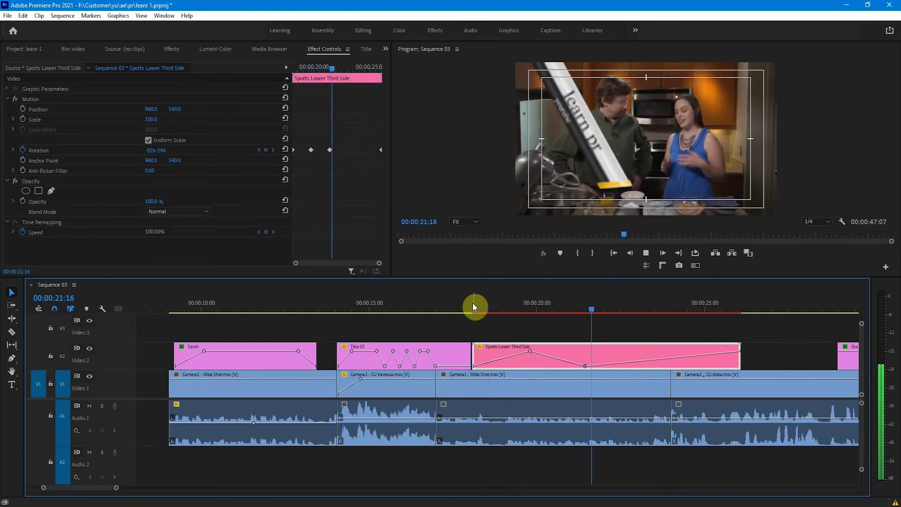
key("space")
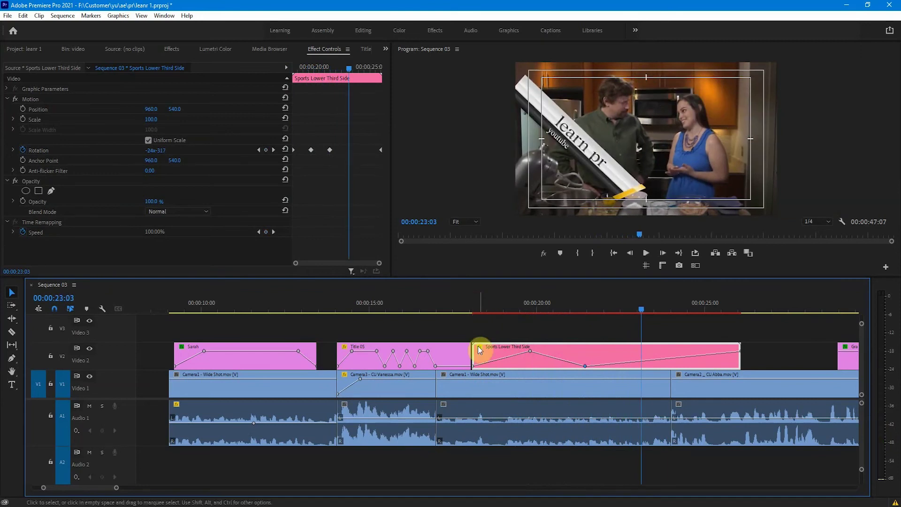
Show the Time Remapping speed line on the Sports Lower Third Side clip and raise its speed to 241%.
right_click(477, 349)
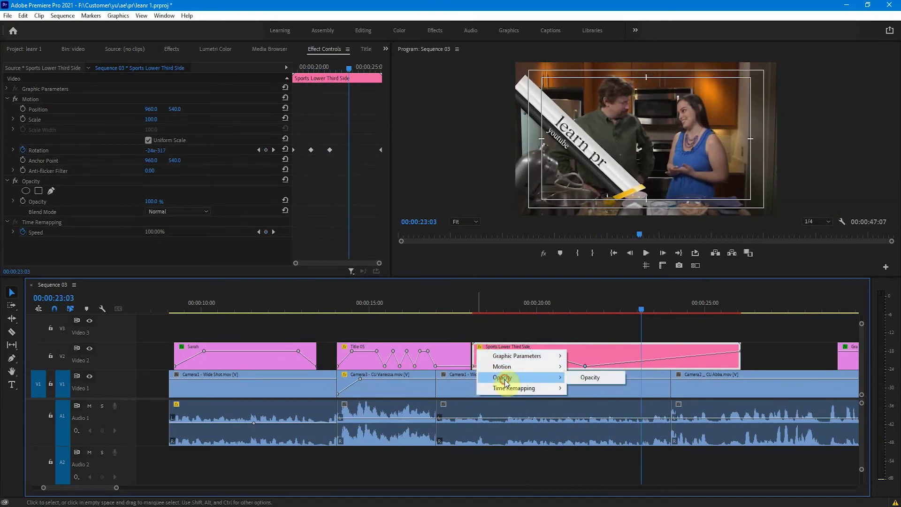
mouse_move(539, 366)
left_click(578, 387)
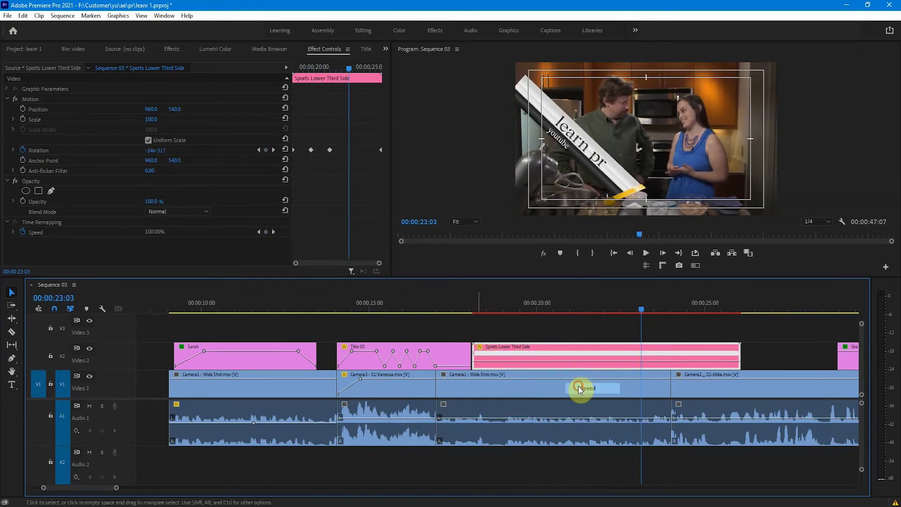
left_click_drag(573, 359, 573, 286)
Play the sped-up Sports Lower Third Side clip from near its start.
left_click(546, 300)
left_click(478, 309)
key("space")
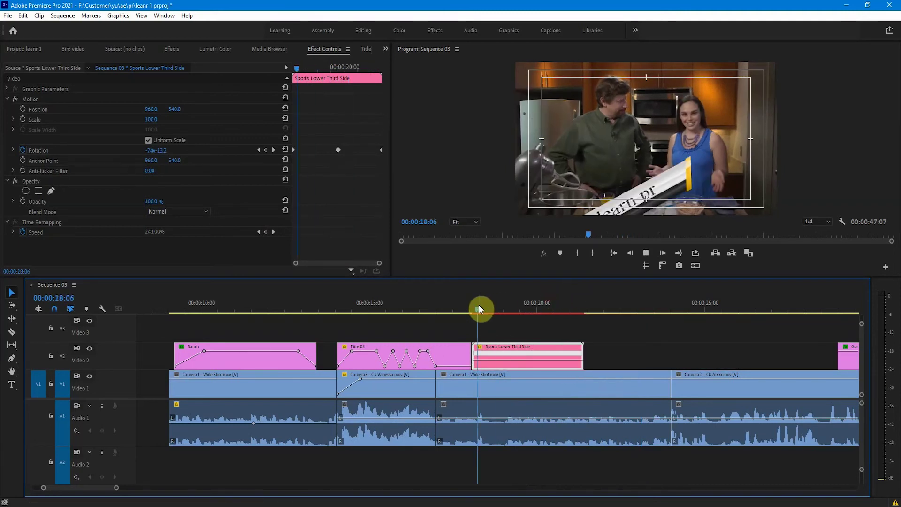
key("space")
Raise the Sports Lower Third Side clip's speed further on its speed line and scrub past its end to 00:00:19:20.
mouse_move(497, 355)
left_mouse_down()
mouse_move(498, 375)
mouse_move(510, 346)
mouse_move(504, 361)
left_mouse_up()
key("ctrl+z")
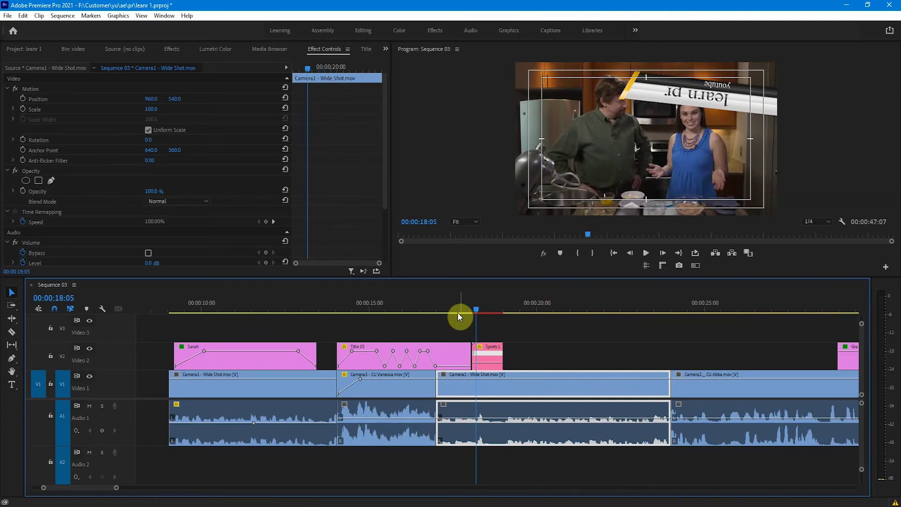
left_click_drag(508, 305, 531, 309)
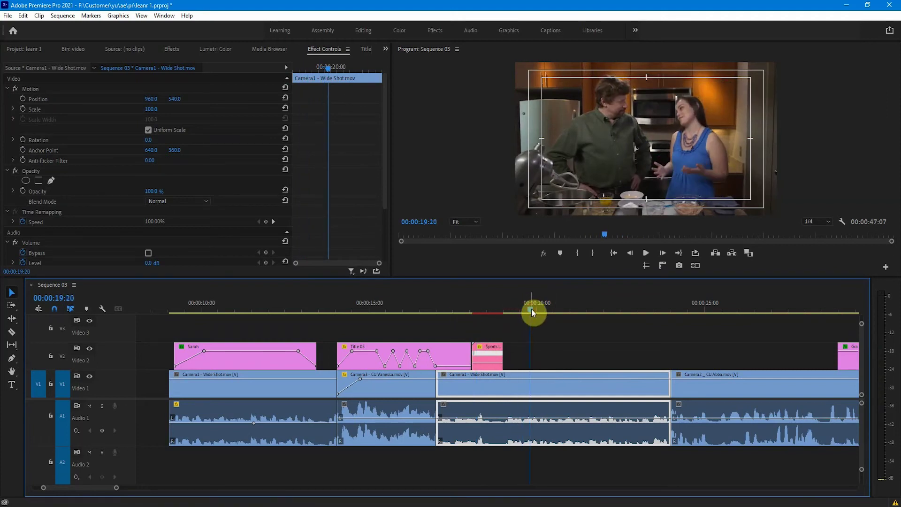
Raise the audio level of the Camera1 clip that follows Camera3 to 4.8 dB on its volume line.
left_click(532, 349)
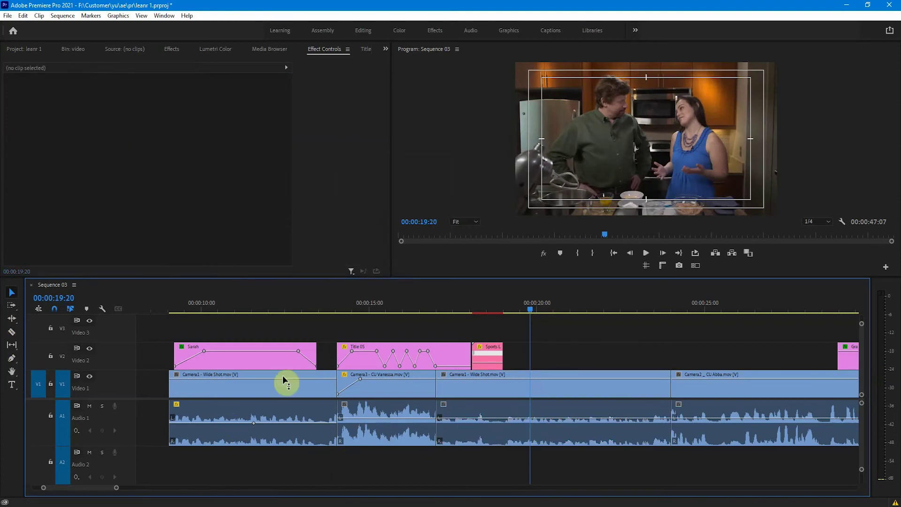
left_click(11, 294)
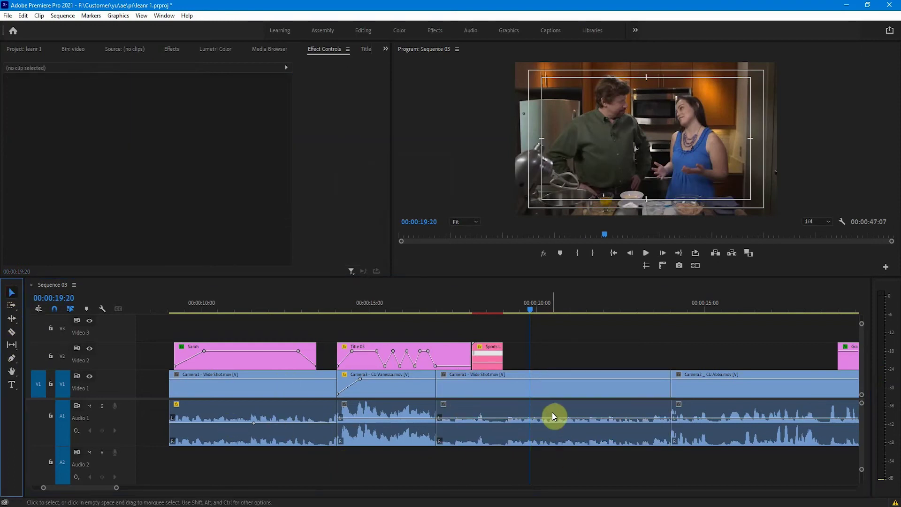
mouse_move(552, 417)
left_mouse_down()
mouse_move(554, 441)
mouse_move(553, 404)
mouse_move(553, 442)
mouse_move(554, 413)
left_mouse_up()
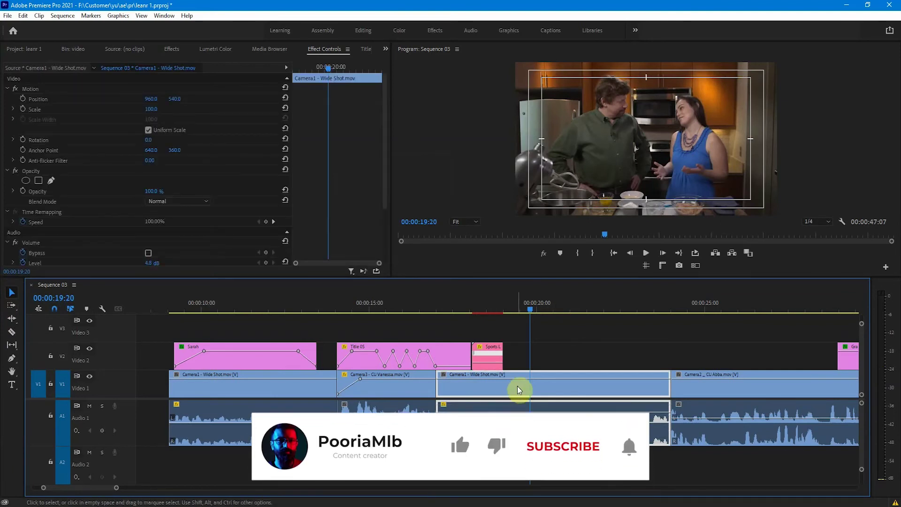
Play across the cut from the Camera3 clip to the following Camera1 clip to compare their volumes, ending at 00:00:16:03.
left_click(433, 305)
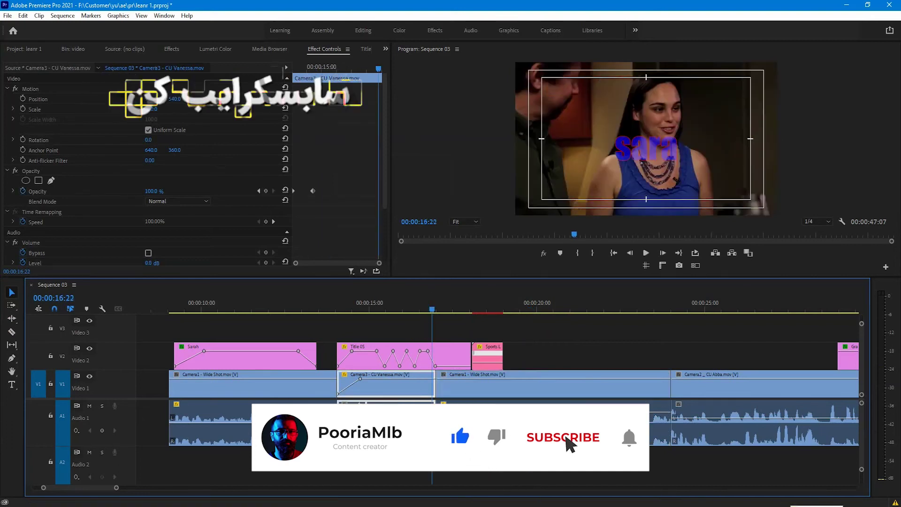
key("j")
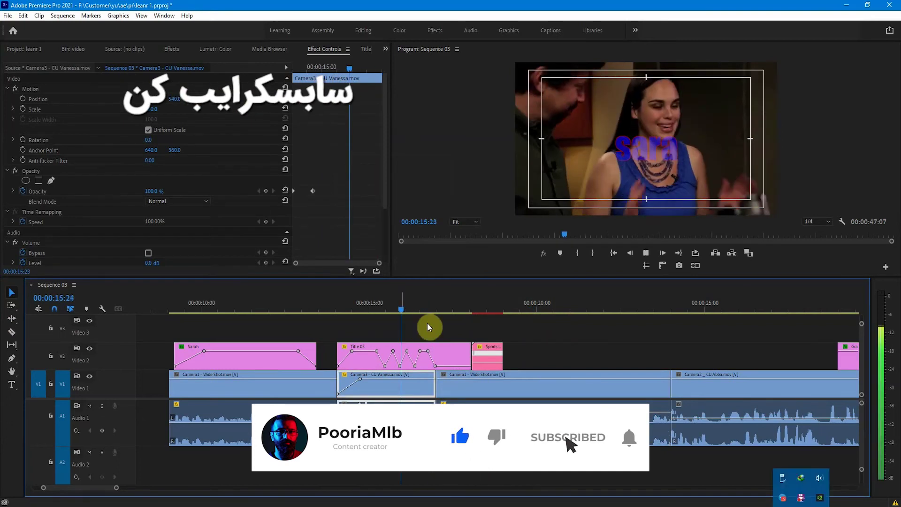
key("space")
left_click(587, 351)
key("equal")
left_click(402, 309)
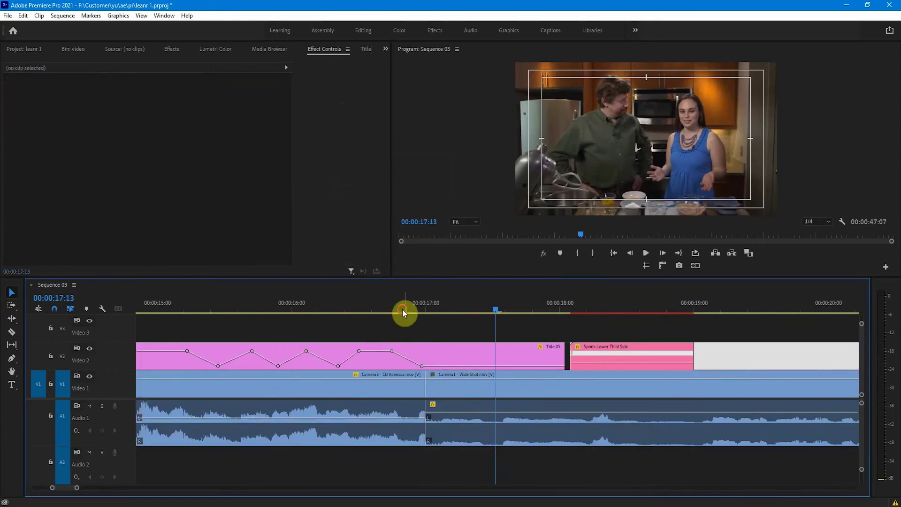
key("=")
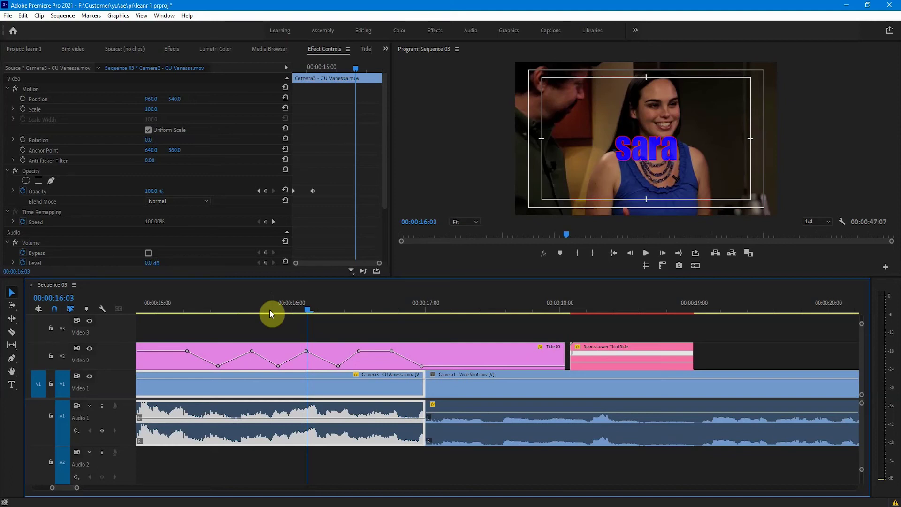
Split the Camera3 clip just before its end, remove the short tail and its gap, and play across the edit.
key("c")
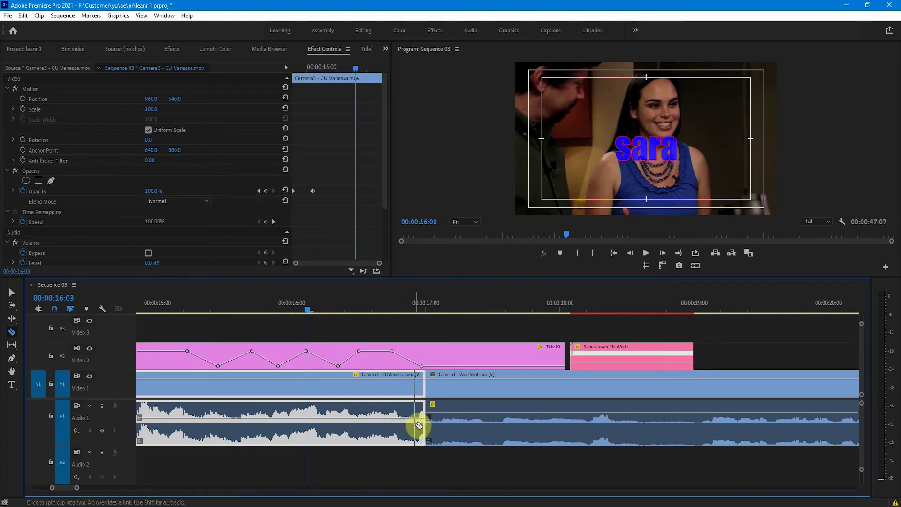
left_click(417, 428)
key("v")
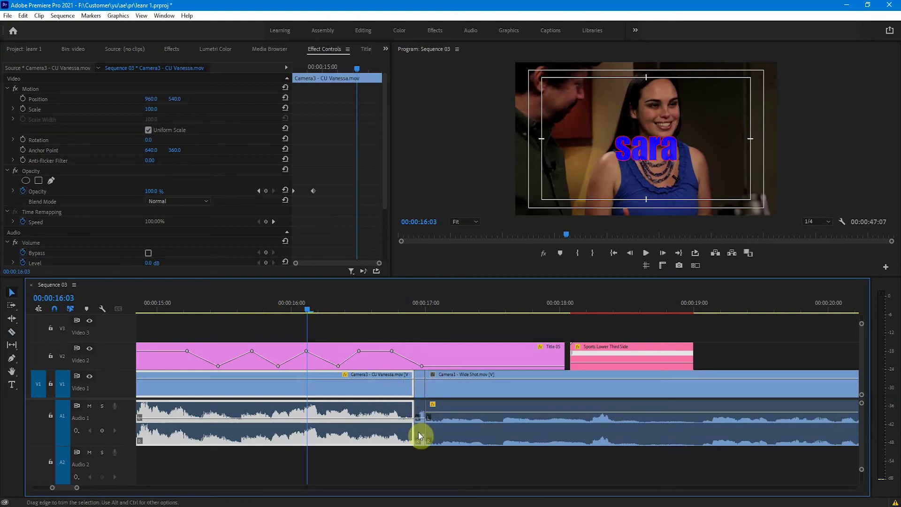
left_click(420, 392)
key("Delete")
left_click_drag(426, 388, 385, 394)
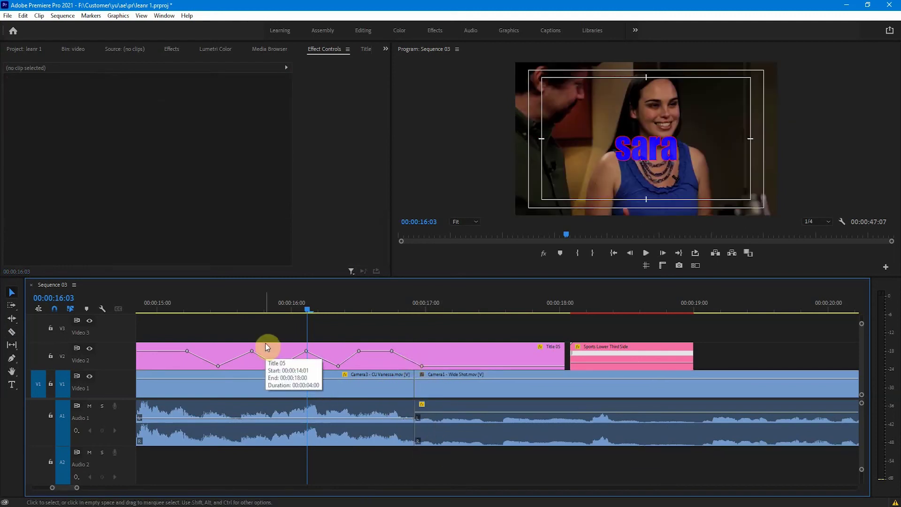
key("space")
Play across the cut, split the Camera1 clip that follows Camera3 at 00:00:17:21, and delete the part before the split.
key("space")
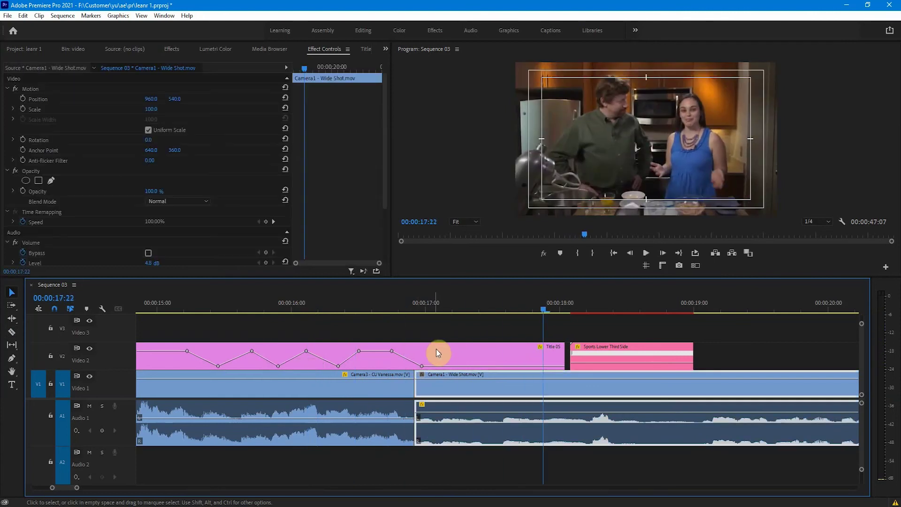
left_click(318, 311)
key("space")
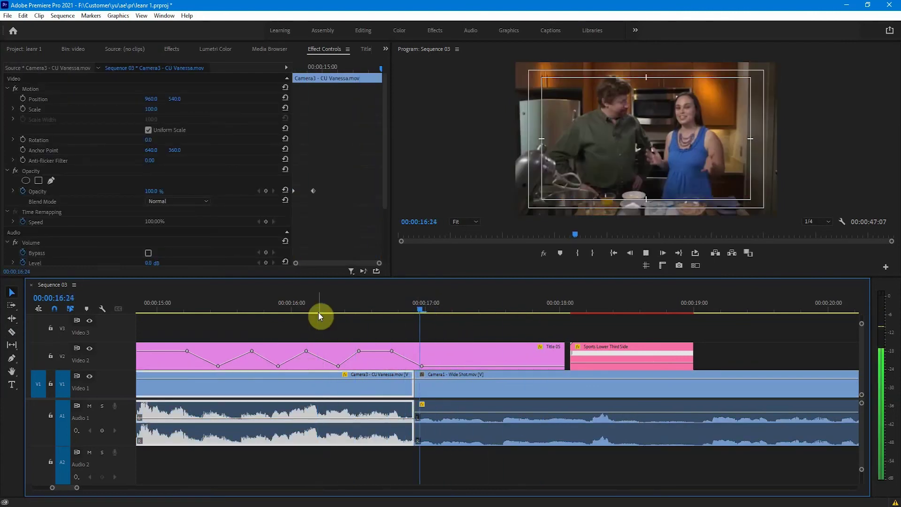
key("space")
key("c")
left_click(539, 413)
key("v")
left_click(507, 392)
key("Delete")
Try to close the gap between the Camera3 and Camera1 clips.
left_click(506, 394)
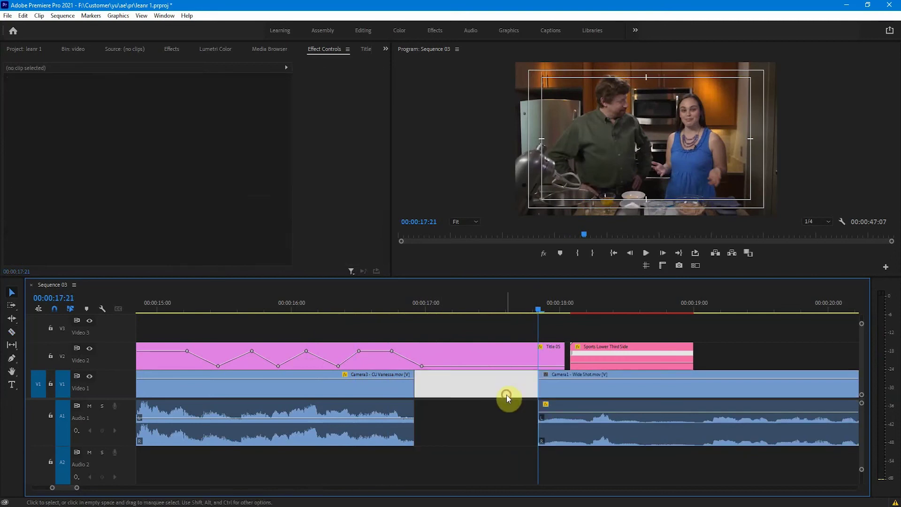
key("Delete")
key("ctrl+z")
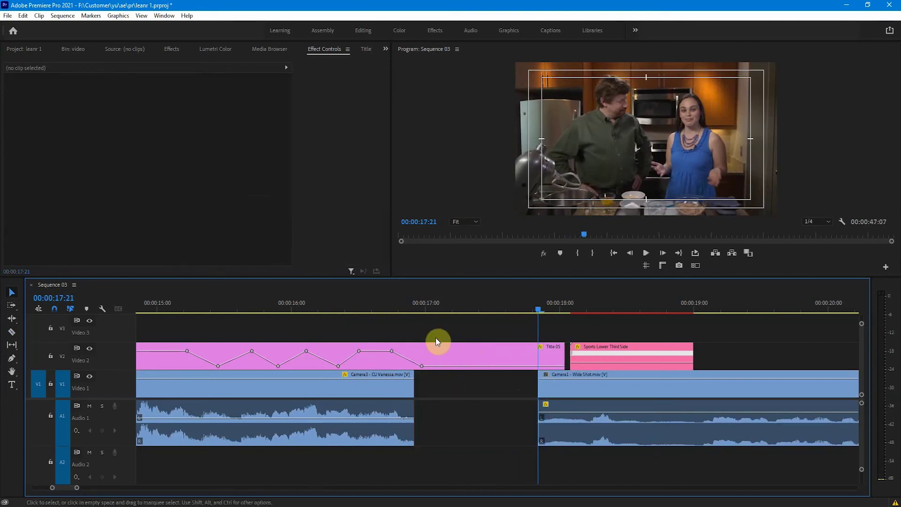
Trim the end of Title 05 back to the end of the Camera3 clip and close the gap before Camera1.
left_click(469, 396)
left_click(564, 351)
left_click_drag(562, 351, 414, 352)
left_click(467, 391)
key("Delete")
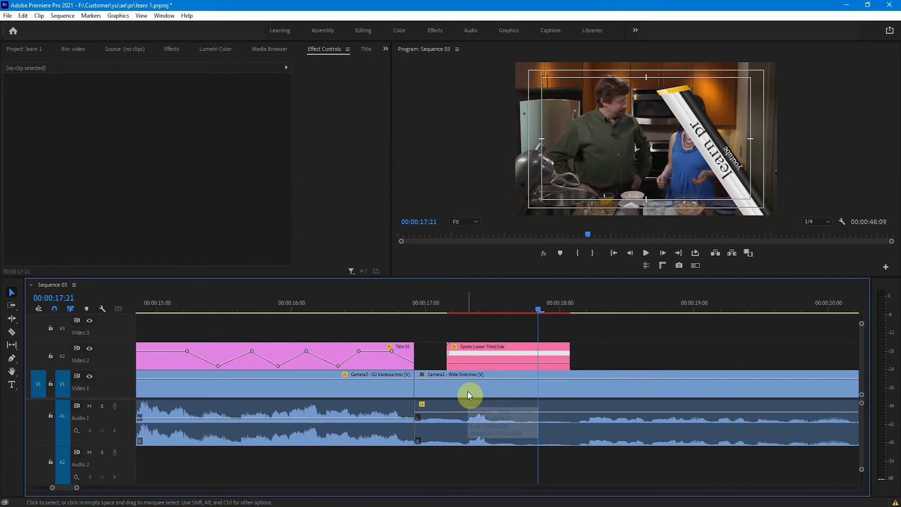
Play across the cut from Camera3 to Camera1 to hear the volume change, stopping at 00:00:17:12.
left_click(303, 307)
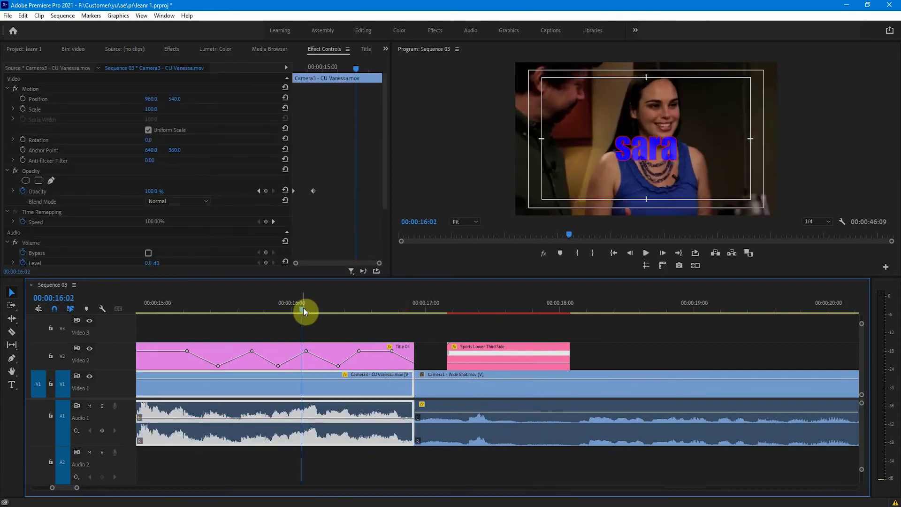
key("space")
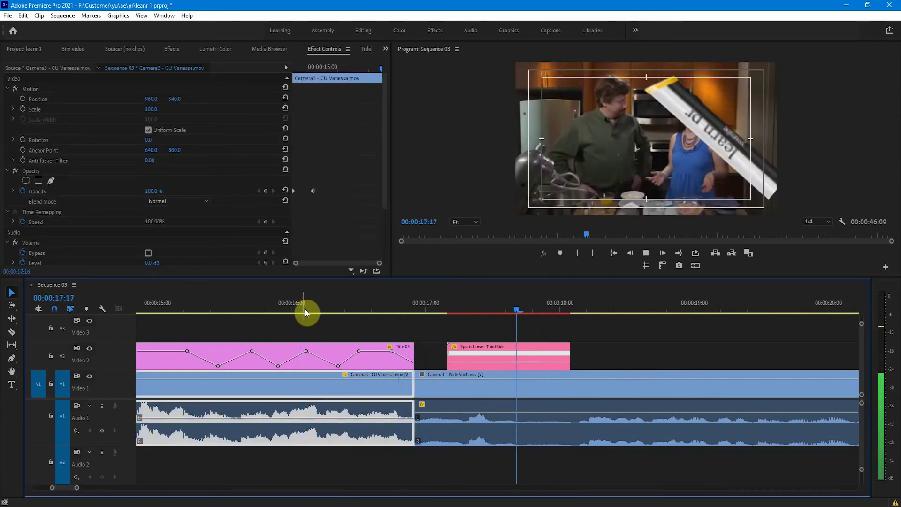
left_click(271, 310)
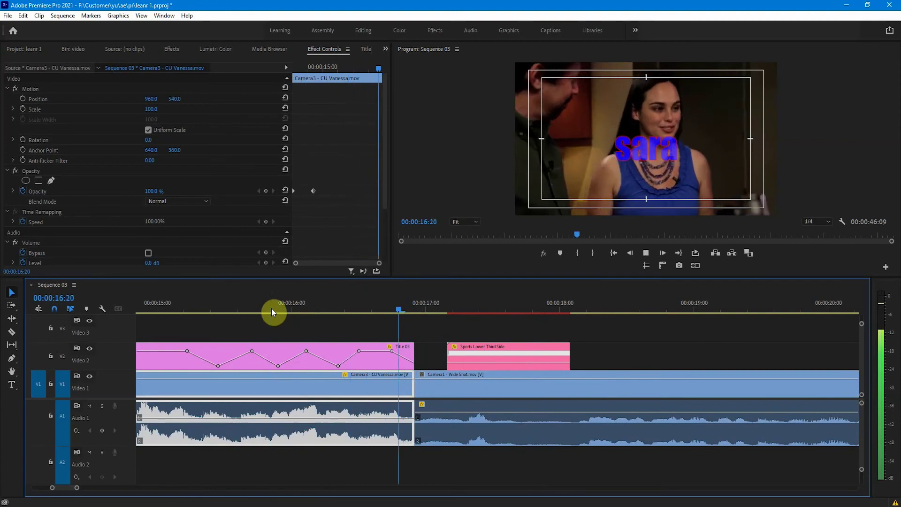
key("space")
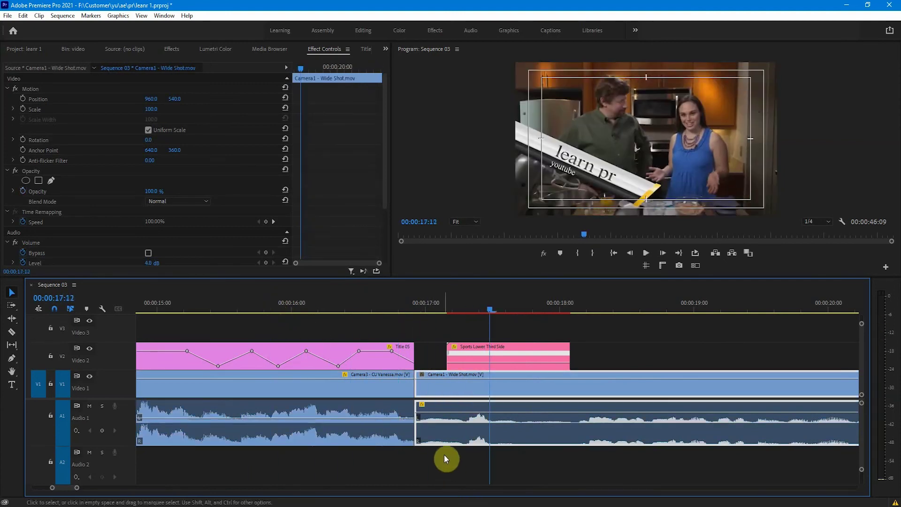
Fade out the Camera3 clip's audio with two volume keyframes near its end, pulling the last one down to silence at the cut.
left_click(389, 420, "ctrl")
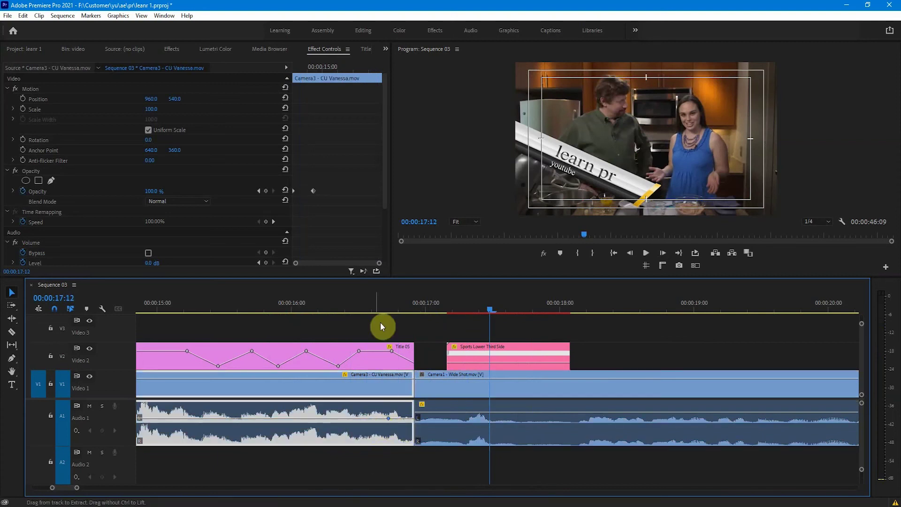
scroll(365, 205, "down", 3)
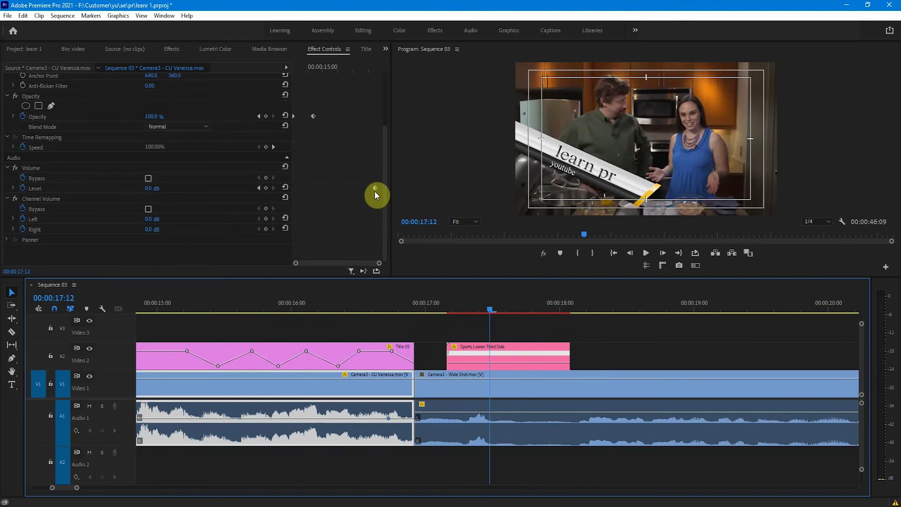
left_click(402, 418, "ctrl")
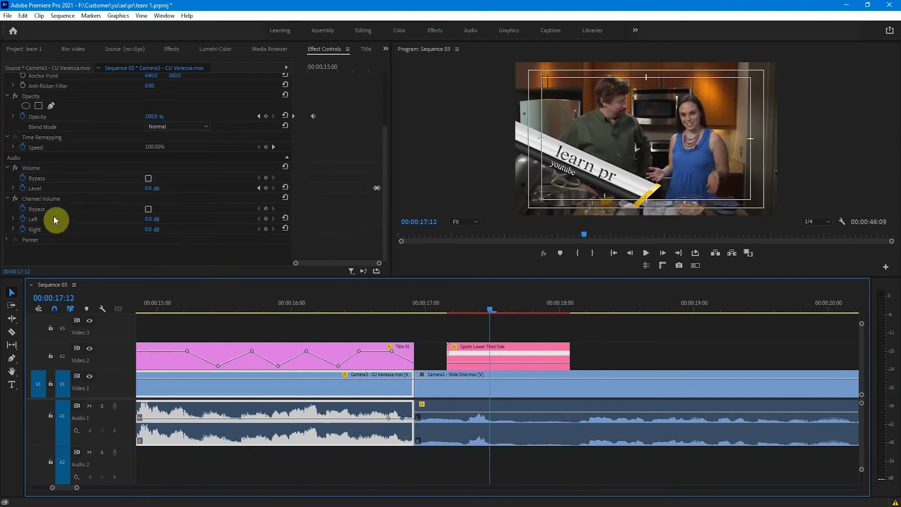
left_click(14, 188)
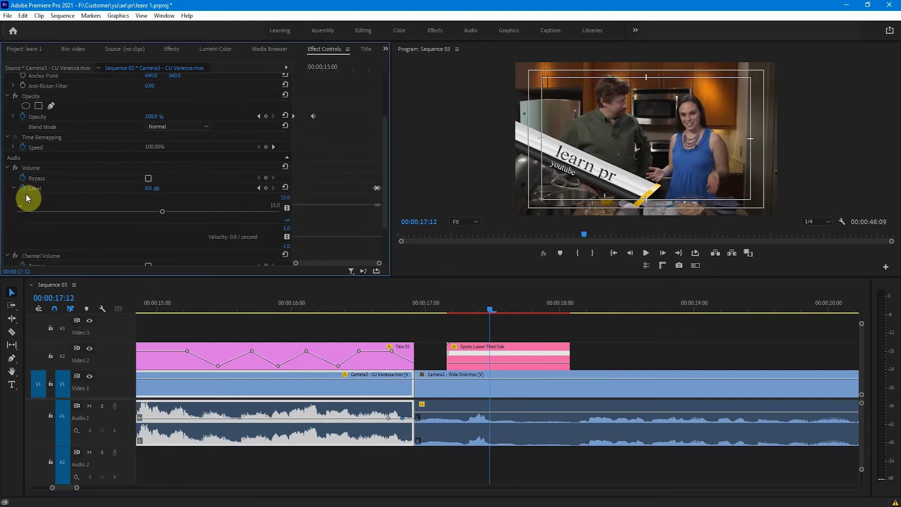
left_click_drag(402, 418, 406, 462)
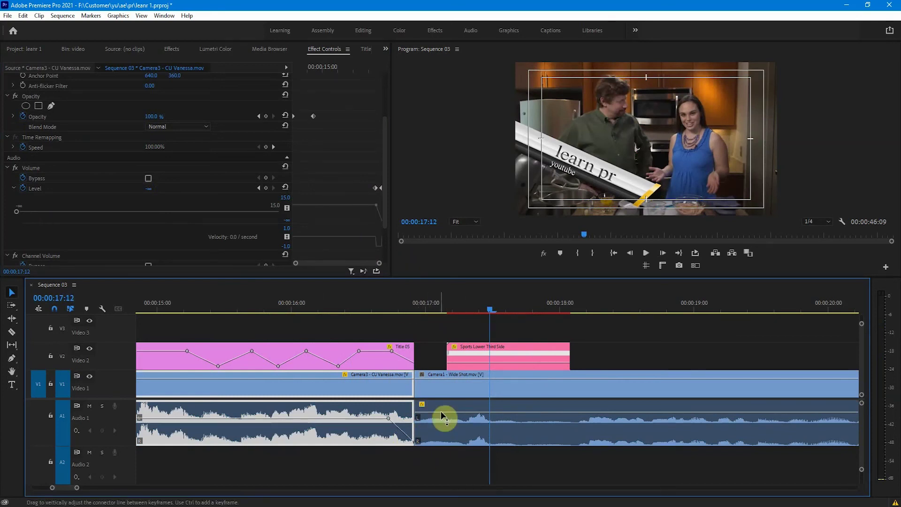
Add volume keyframes on the Camera1 clip that fade it in from its start and make two further dips, the second to -96.9 dB at 00:00:19:09.
left_click(463, 412, "ctrl")
left_click_drag(433, 414, 417, 441)
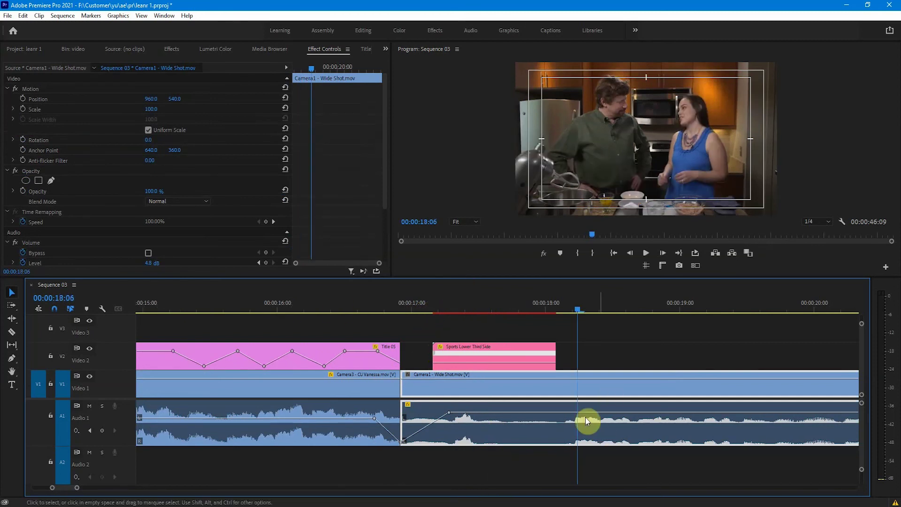
left_click(585, 414, "ctrl")
left_click(620, 412, "ctrl")
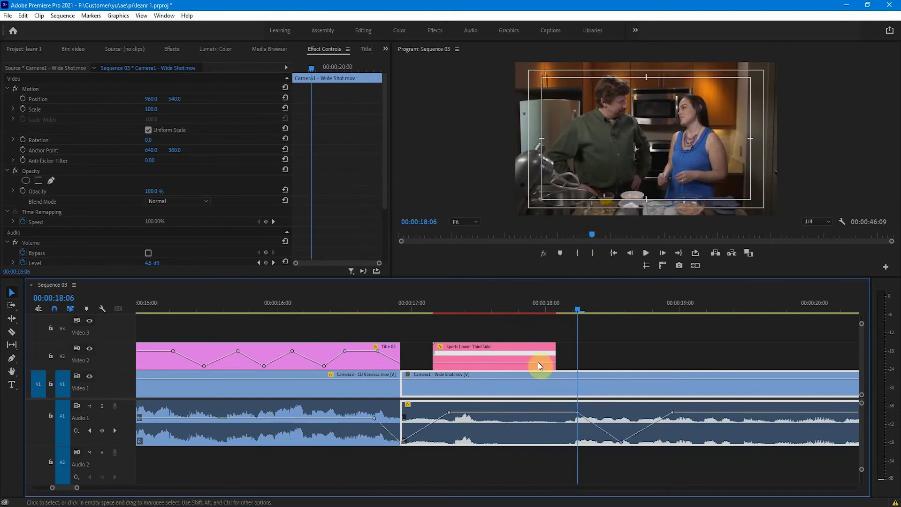
left_click_drag(551, 299, 513, 297)
key("space")
left_click(731, 411, "ctrl")
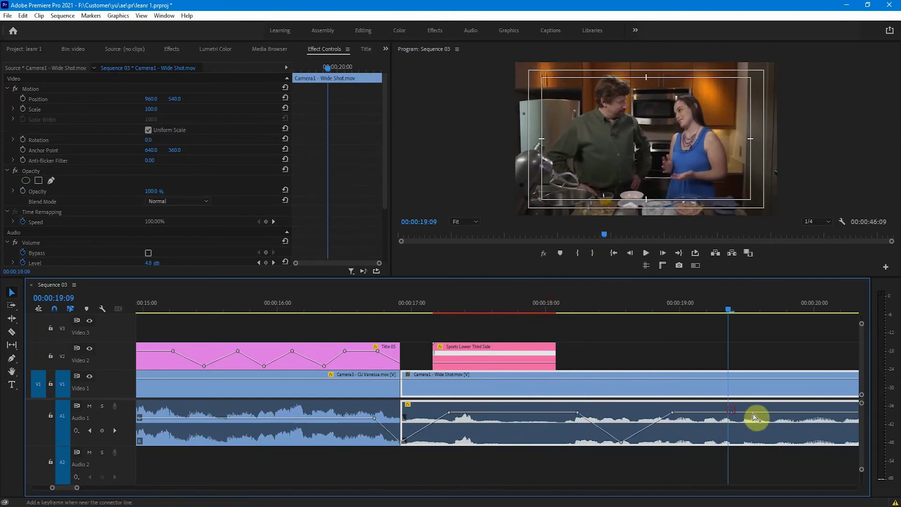
left_click(780, 412, "ctrl")
left_click_drag(734, 416, 728, 442)
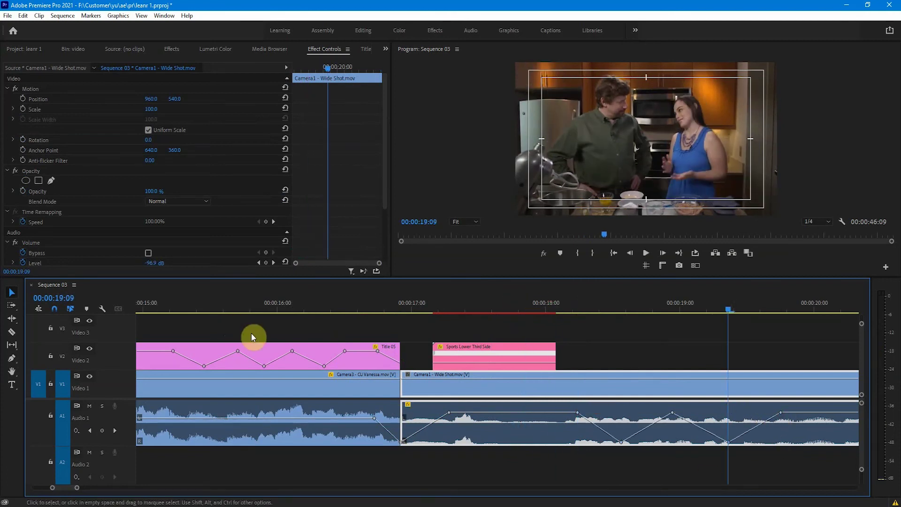
Play the Camera1 clip from 00:00:18:02 to 00:00:21:13 to hear the volume dips, with more of the sequence in view.
left_click(558, 303)
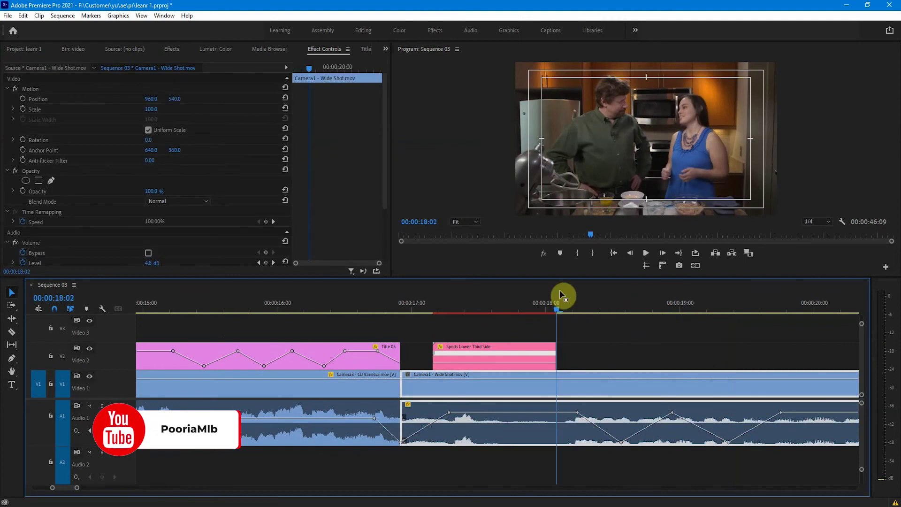
key("space")
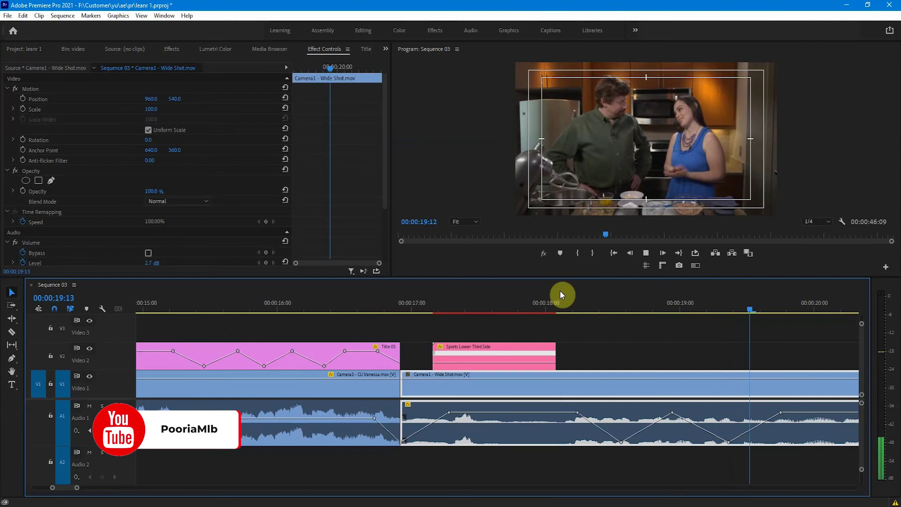
key("minus")
key("minus")
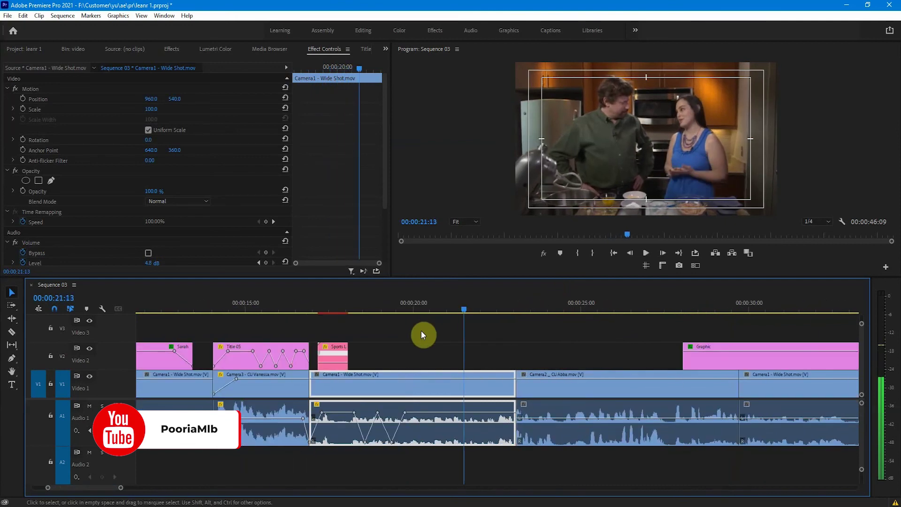
key("space")
Show the Right Channel Volume line on the Camera1 clip's audio and play across the cut from Camera3.
left_click(315, 404)
mouse_move(359, 439)
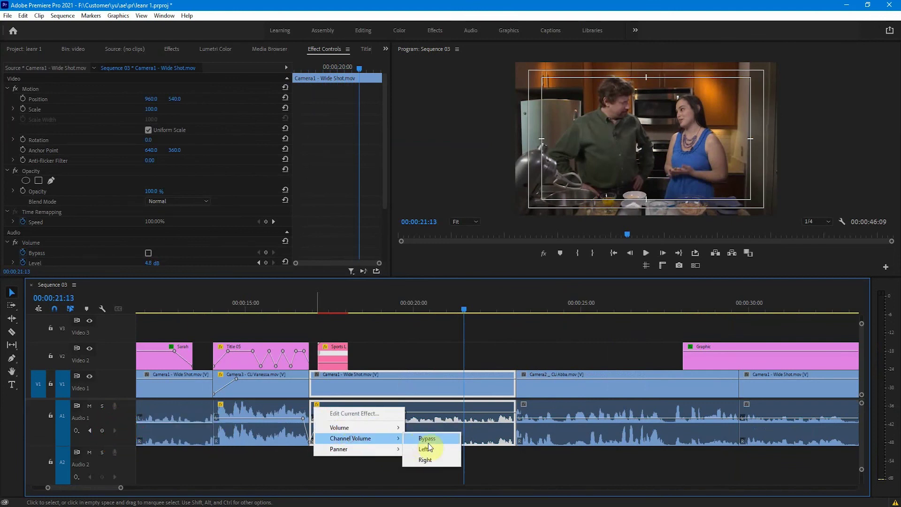
left_click(433, 462)
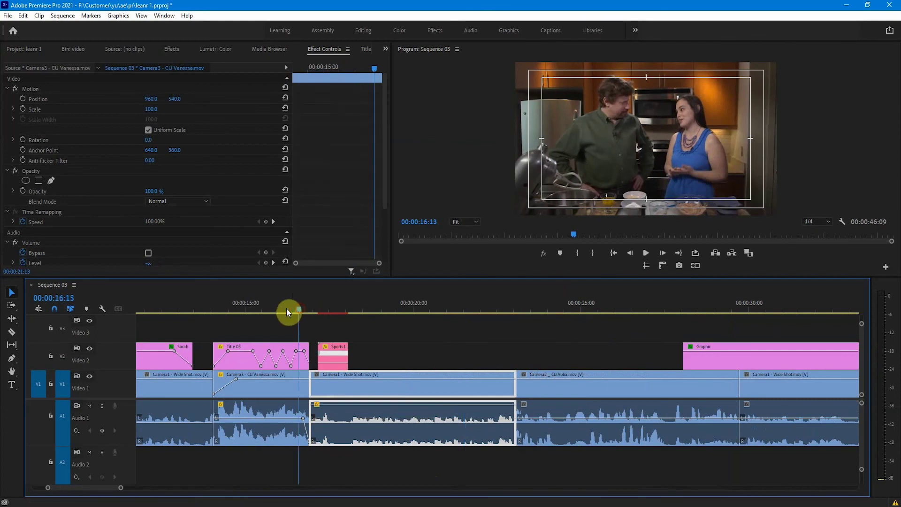
left_click(274, 309)
key("space")
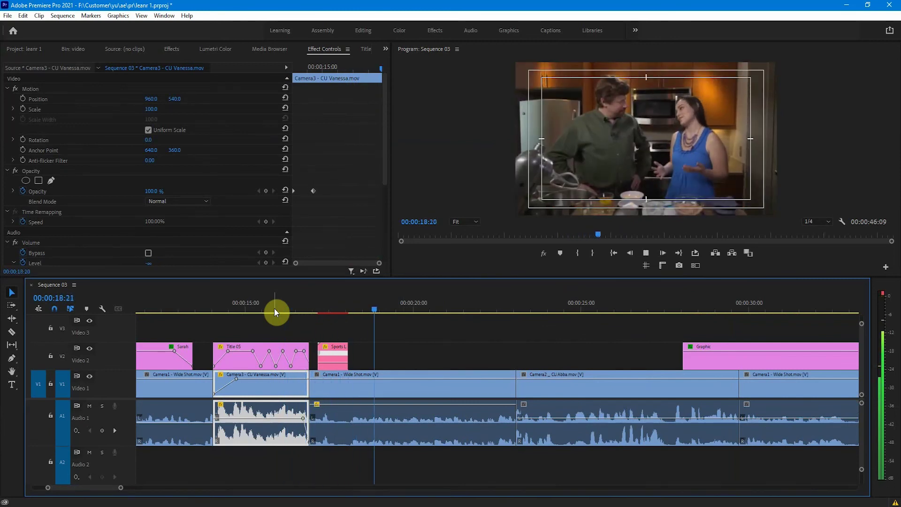
Lower the Camera1 clip's right channel volume to -999.0 dB and play it to hear the difference.
left_click(457, 410)
right_click(432, 410)
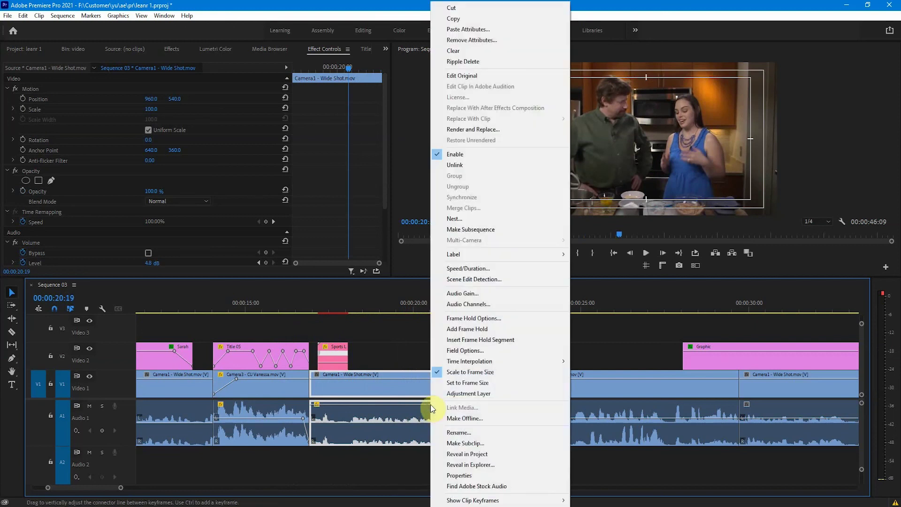
left_click(364, 410)
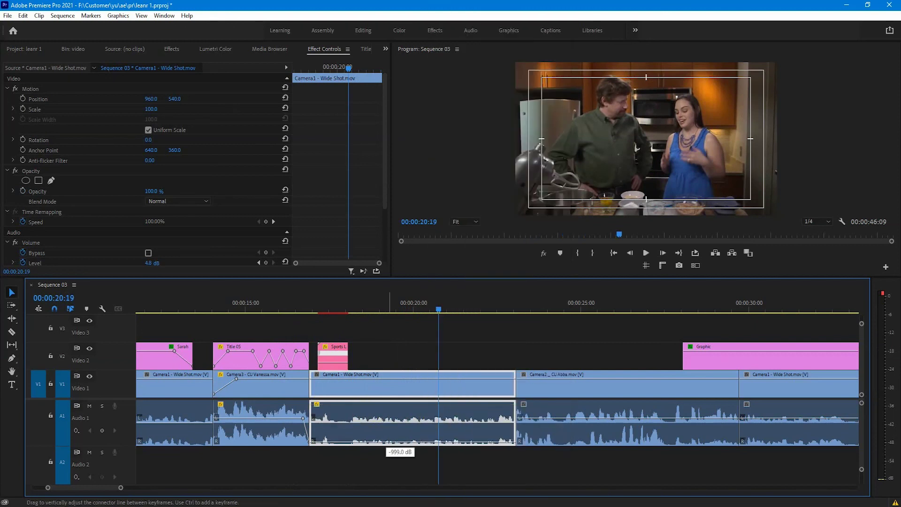
key("space")
Raise the Camera1 clip's right channel volume line back up to mid-height and play on to 00:00:22:19.
key("space")
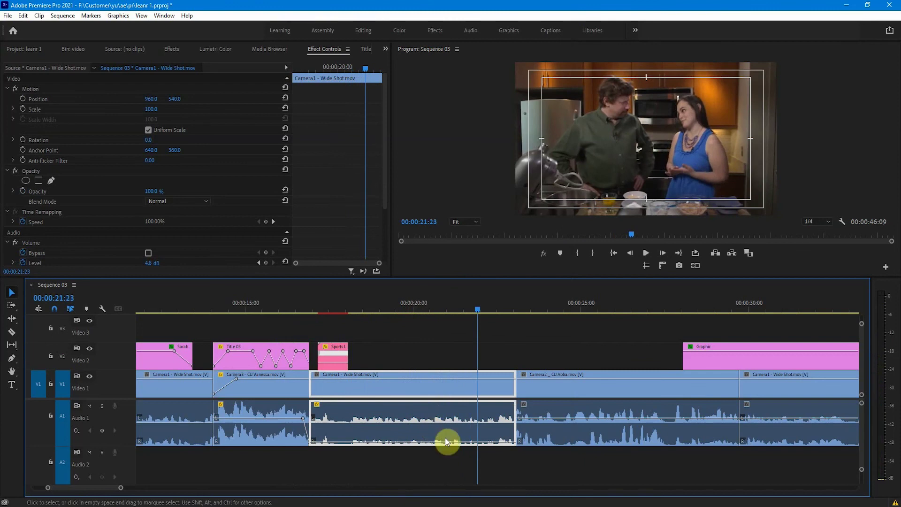
left_click_drag(447, 423, 447, 425)
key("space")
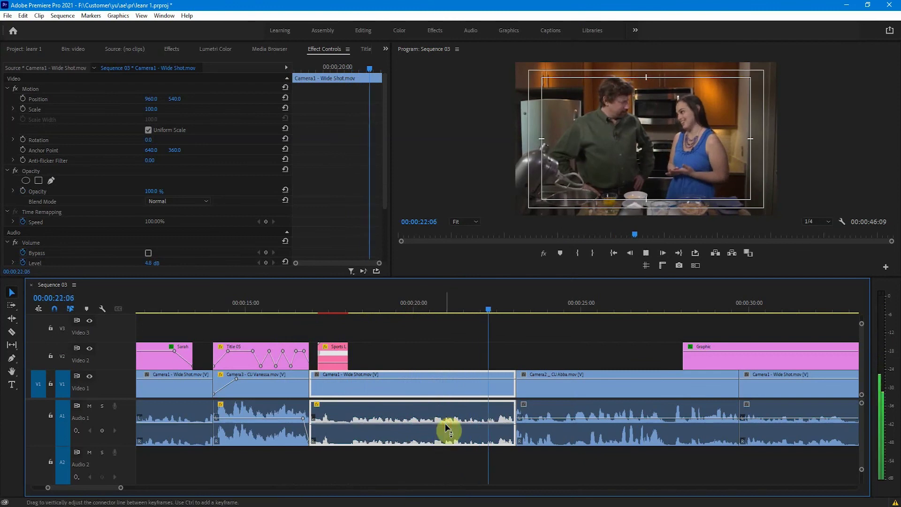
key("space")
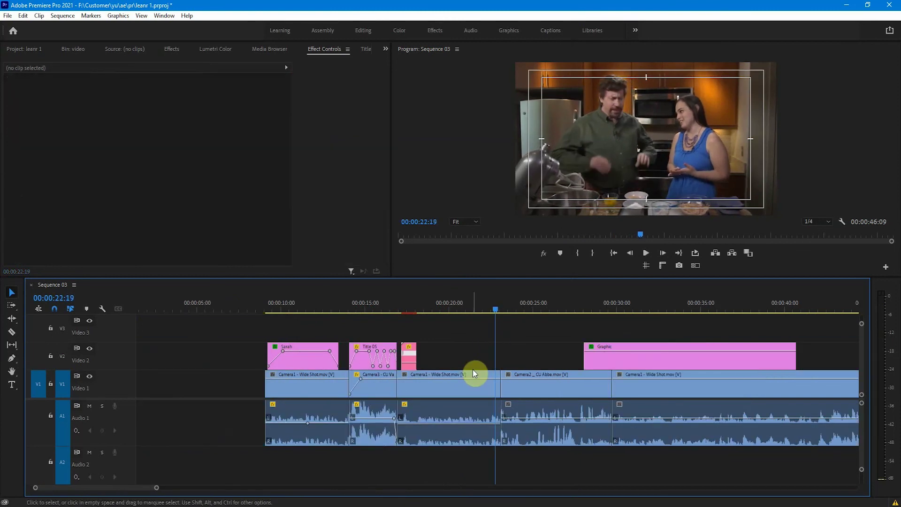
Use the Pen tool to add opacity keyframes near the end of the Camera1 clip and on the Camera2 clip.
left_click(12, 358)
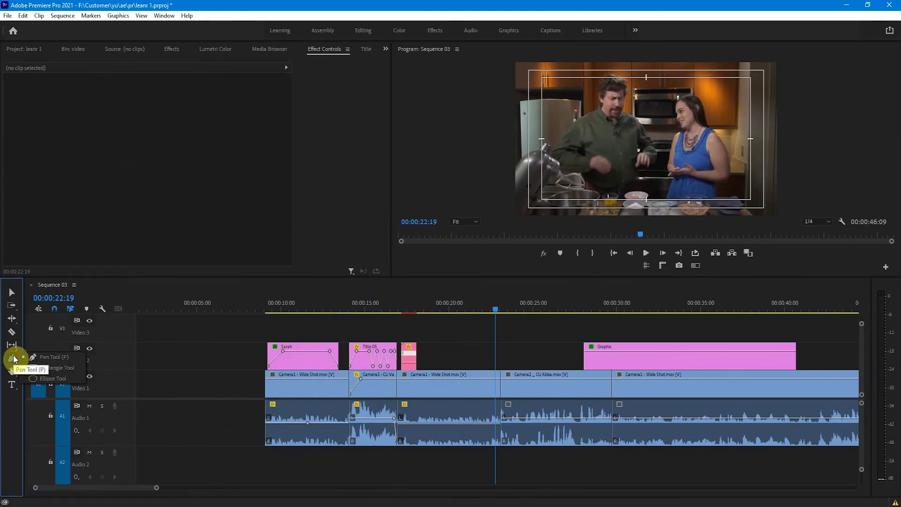
left_click(59, 357)
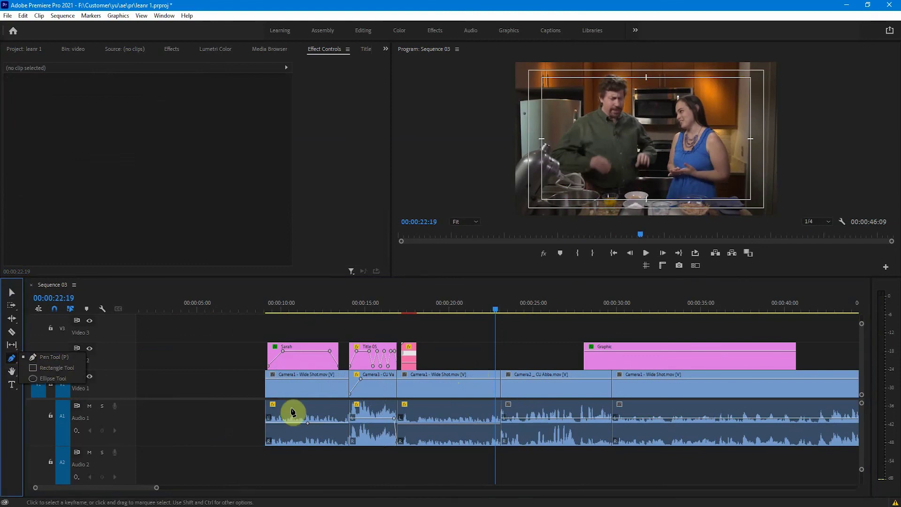
left_click(469, 381)
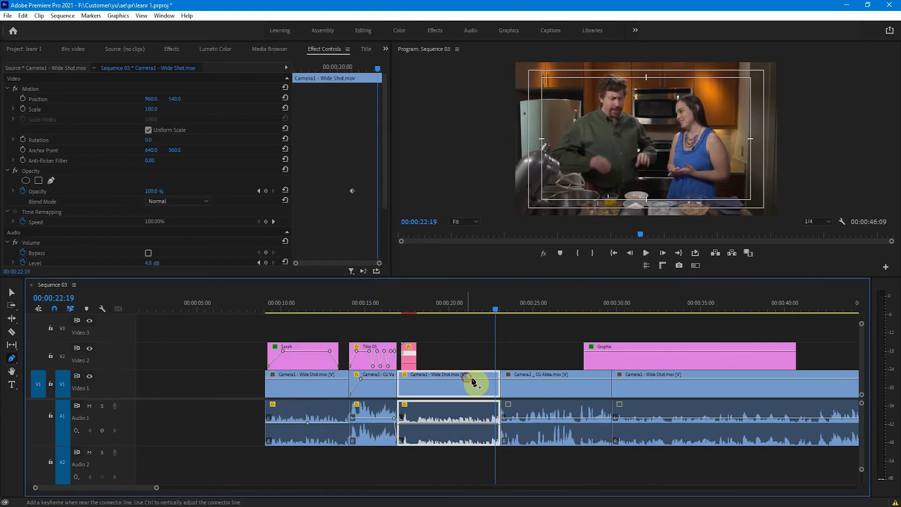
left_click(520, 383)
Use the Selection tool to add one more opacity keyframe near the end of Camera1 and one further along Camera2.
left_click(11, 293)
left_click(492, 379, "ctrl")
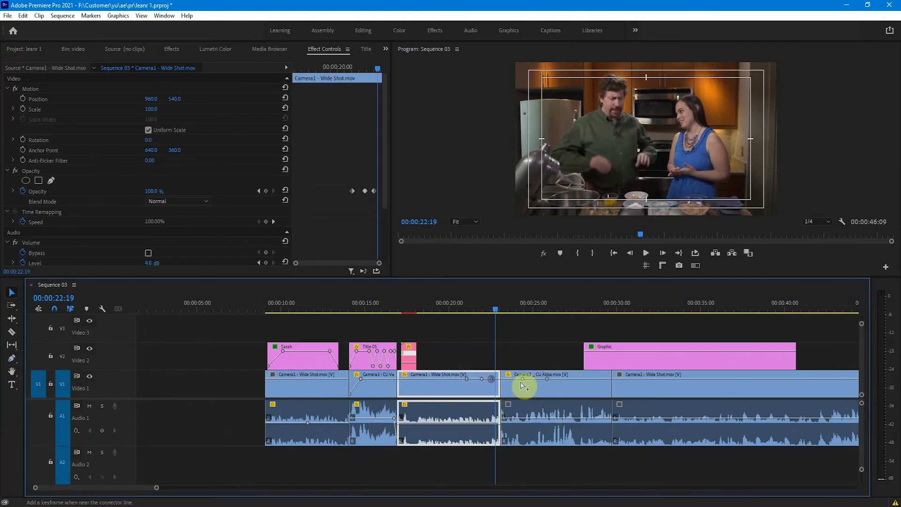
left_click(570, 379, "ctrl")
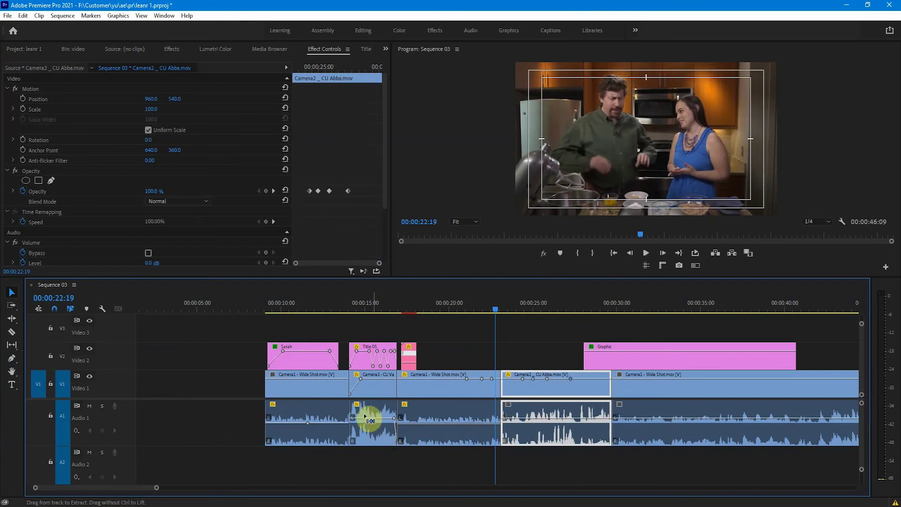
Use the Pen tool to lower Camera1's last opacity keyframe to 0% and add a low keyframe ahead of the existing ones.
left_click(12, 358)
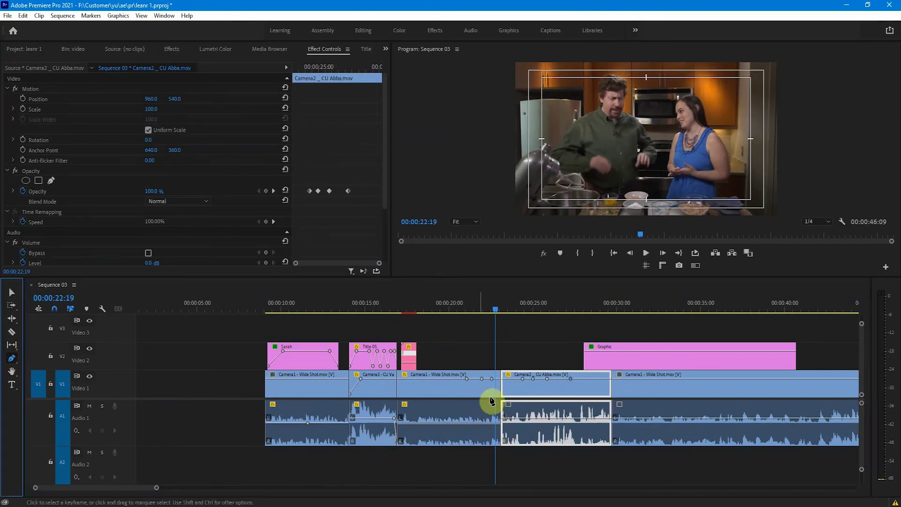
left_click_drag(492, 381, 448, 401)
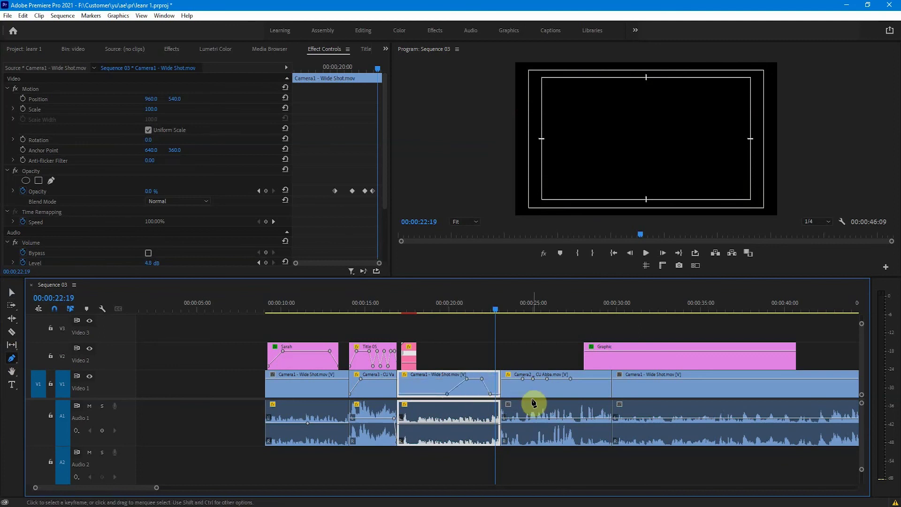
Show the Scale line on the Camera2 clip and add three keyframes from about 00:00:24:10, with a high middle one and the last at about 8.7.
left_click_drag(488, 312, 522, 307)
left_click(510, 384)
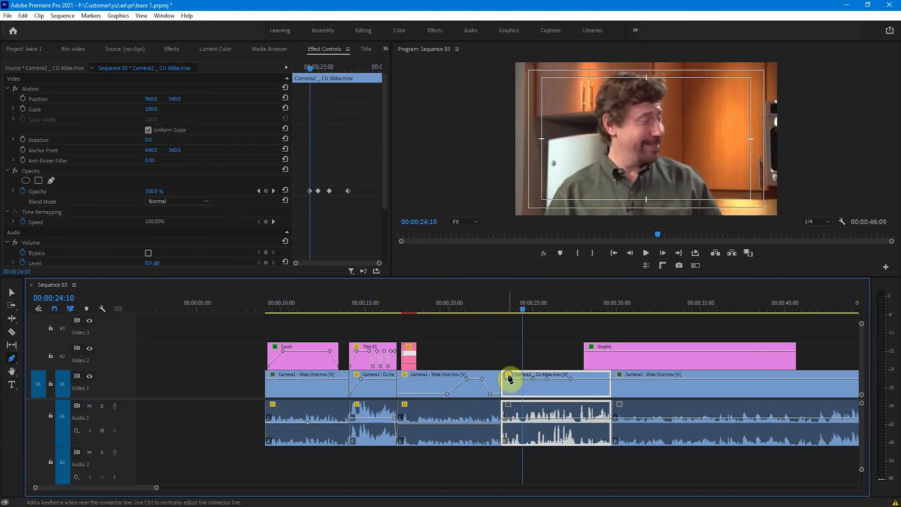
mouse_move(540, 383)
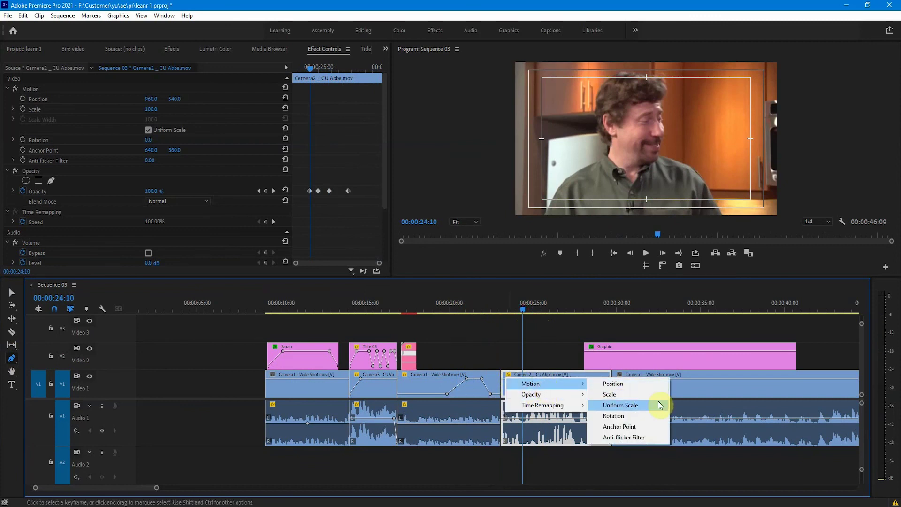
left_click(660, 404)
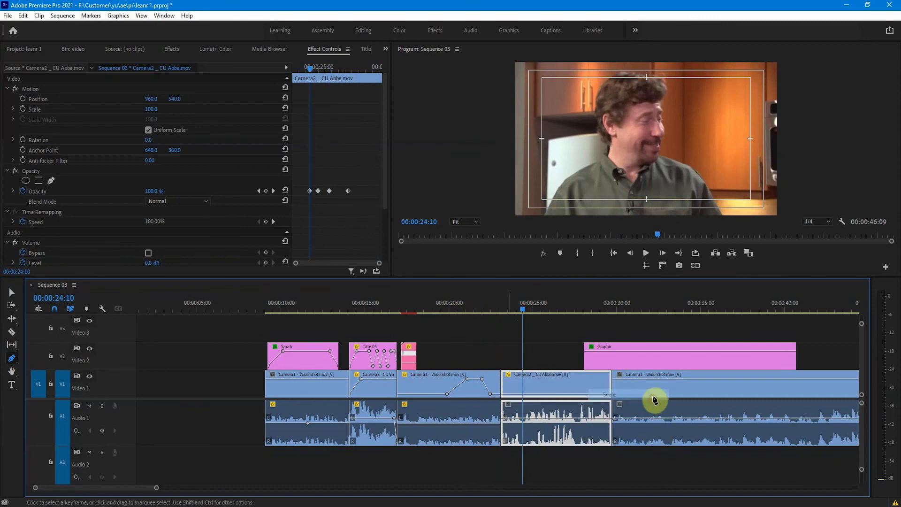
left_click(522, 394)
left_click_drag(538, 393, 538, 370)
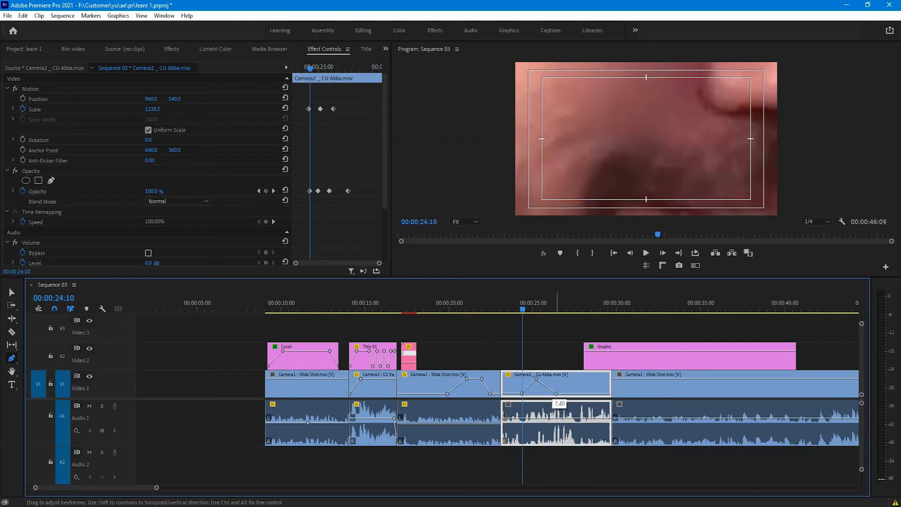
left_click(552, 482)
Play the Camera2 clip from its start to 00:00:27:23 to check the scale animation.
left_click(503, 305)
key("space")
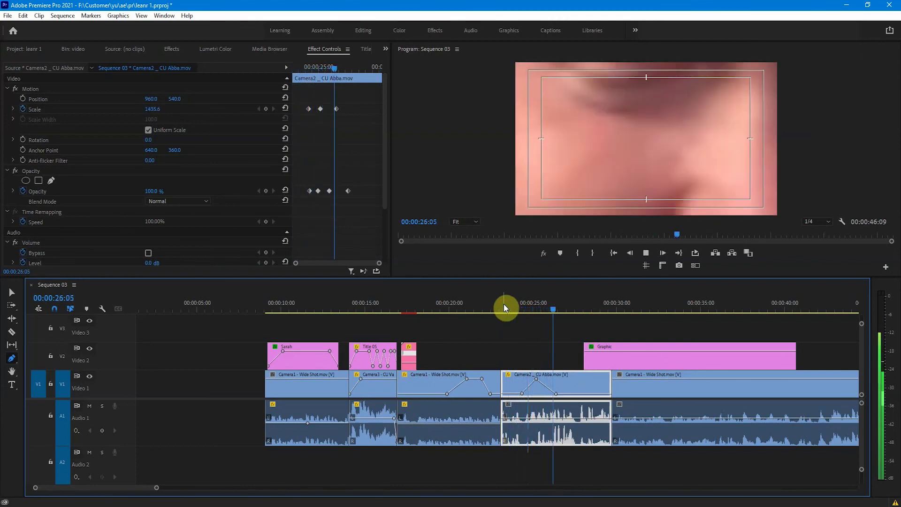
key("space")
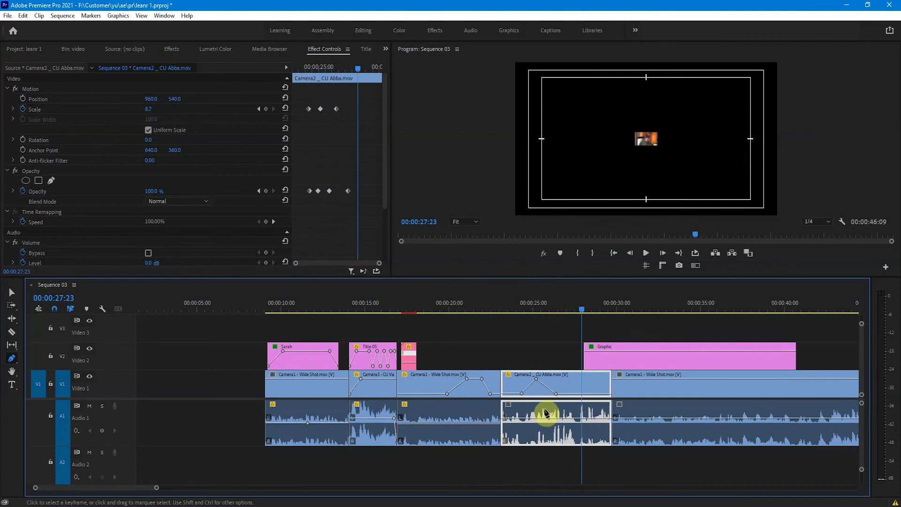